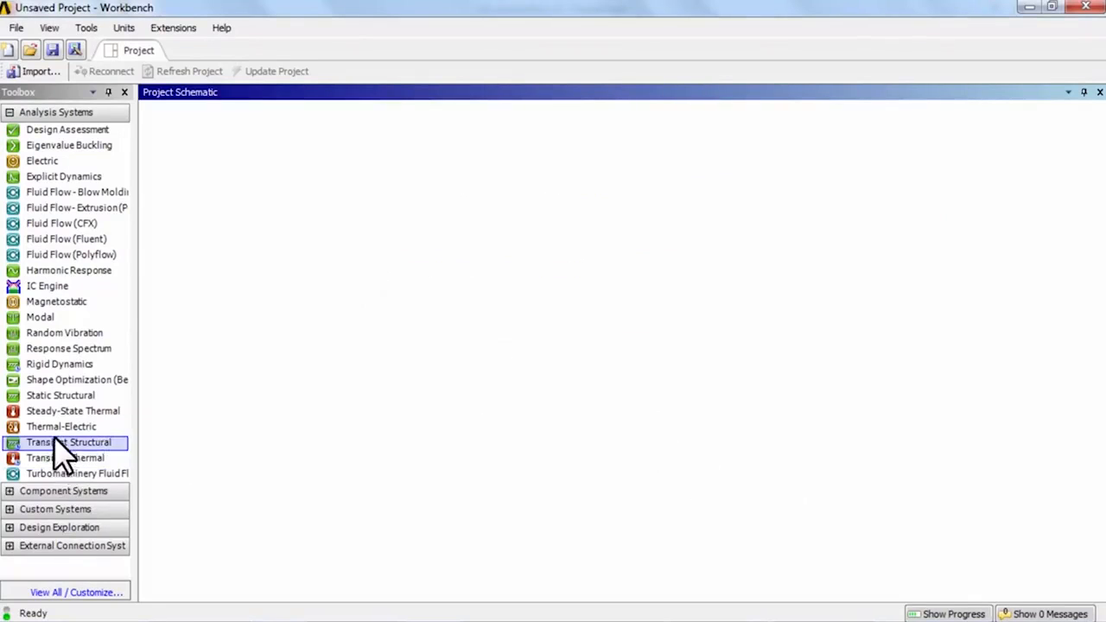
Step: Create a standalone Steady-State Thermal analysis system in the project schematic, keeping its default name
{"action": "left_click_drag", "start_coordinate": [54, 409], "coordinate": [58, 410]}
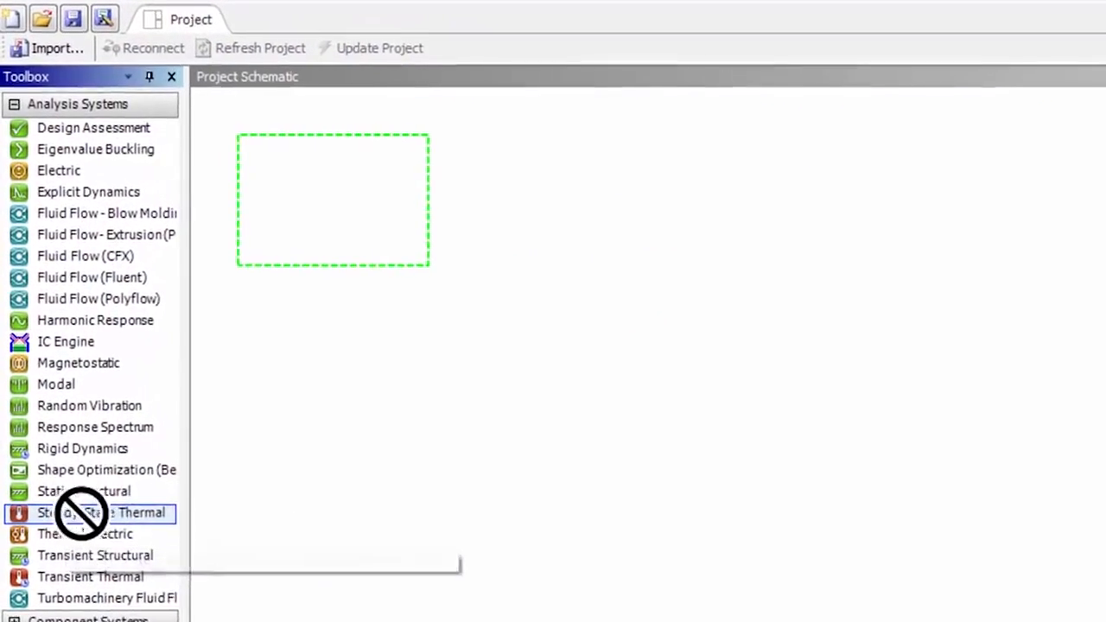
{"action": "left_click_drag", "start_coordinate": [80, 514], "coordinate": [334, 169]}
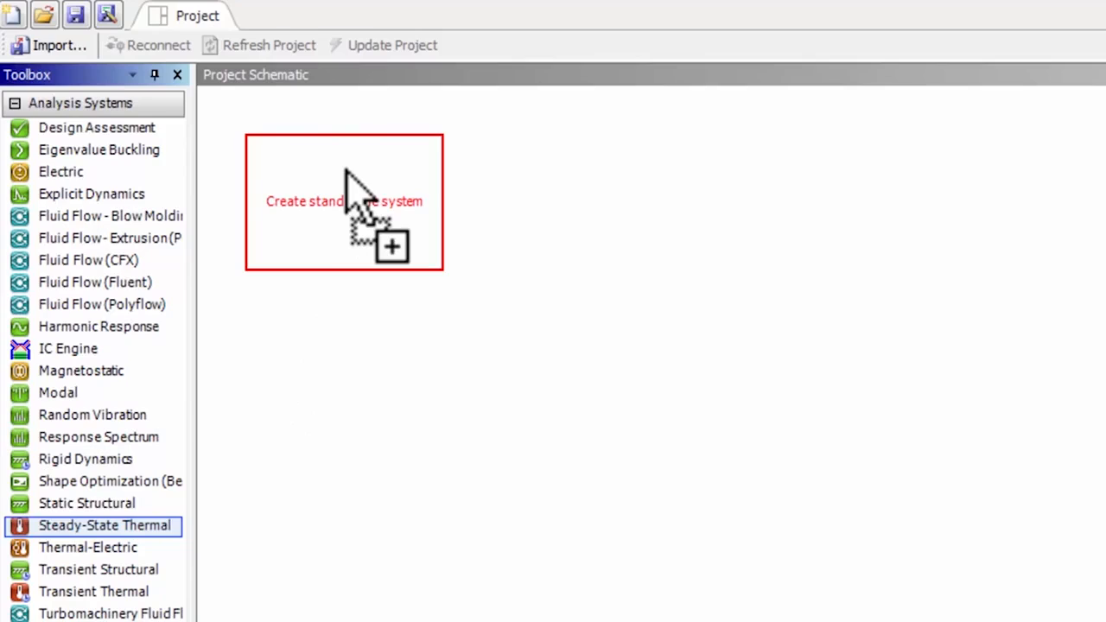
{"action": "left_click_drag", "start_coordinate": [344, 169], "coordinate": [344, 169]}
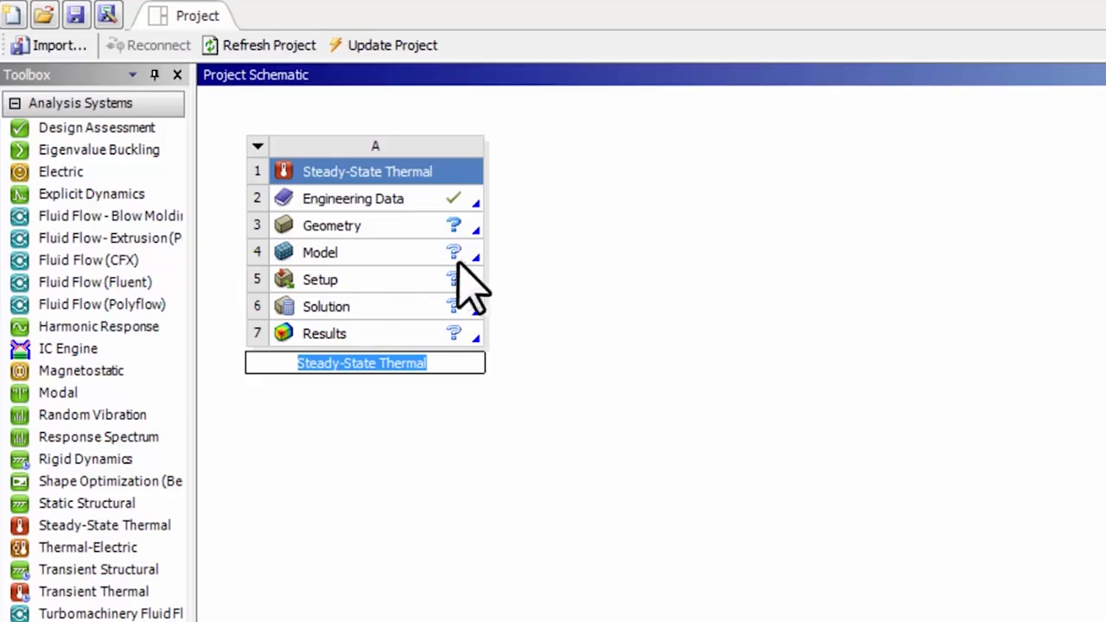
{"action": "left_click", "coordinate": [346, 225]}
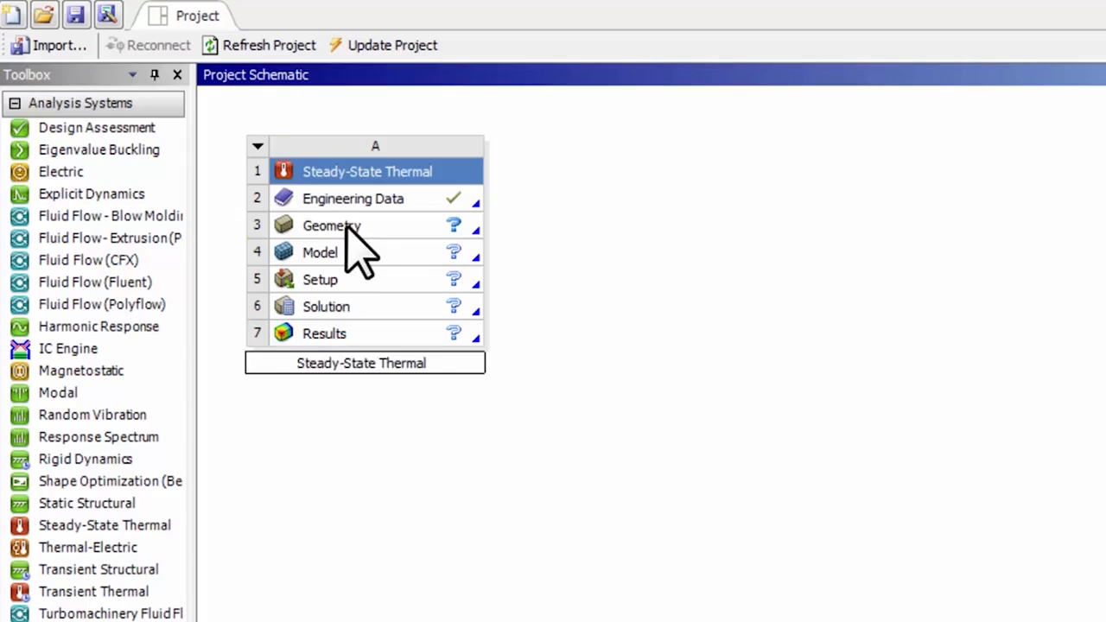
Step: Set the analysis type of the Steady-State Thermal system's geometry to 2D in its properties
{"action": "right_click", "coordinate": [346, 227]}
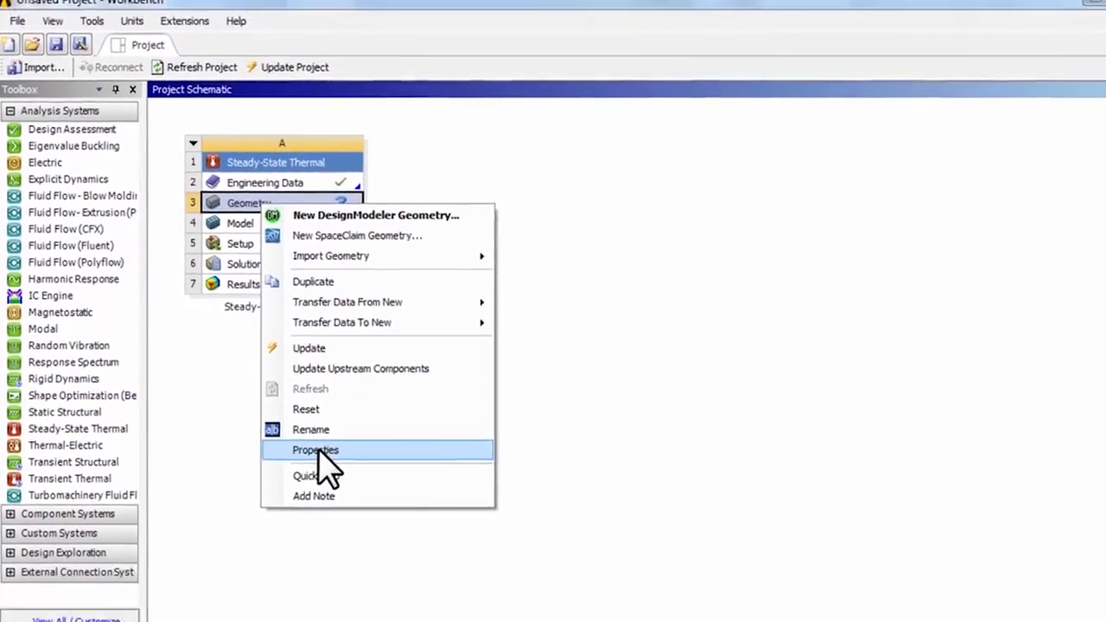
{"action": "left_click", "coordinate": [384, 516]}
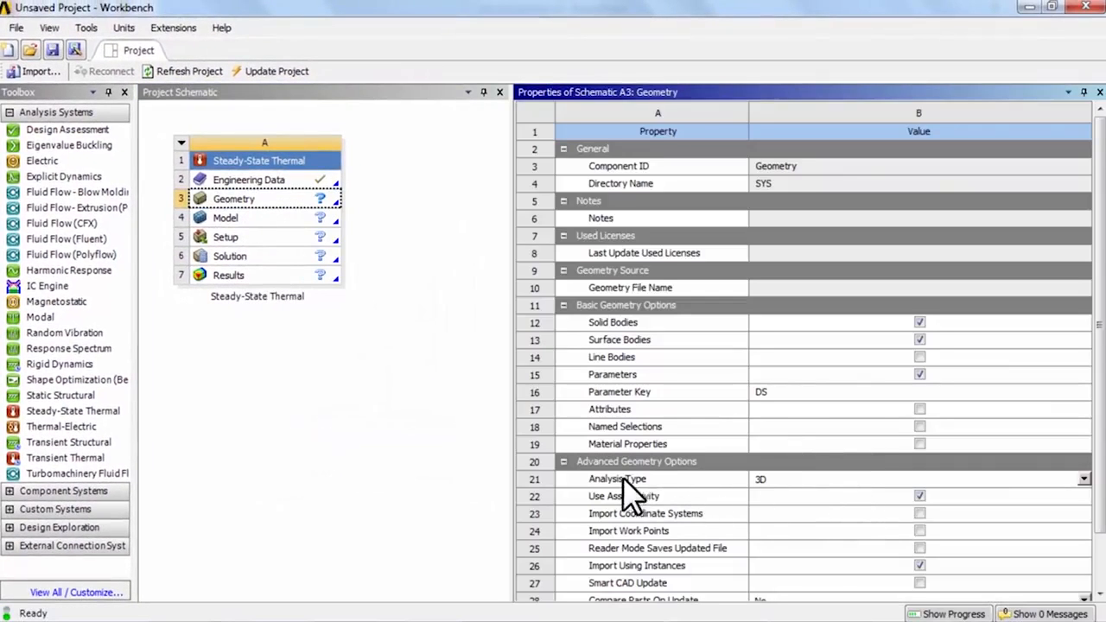
{"action": "left_click", "coordinate": [1083, 478]}
{"action": "left_click", "coordinate": [864, 506]}
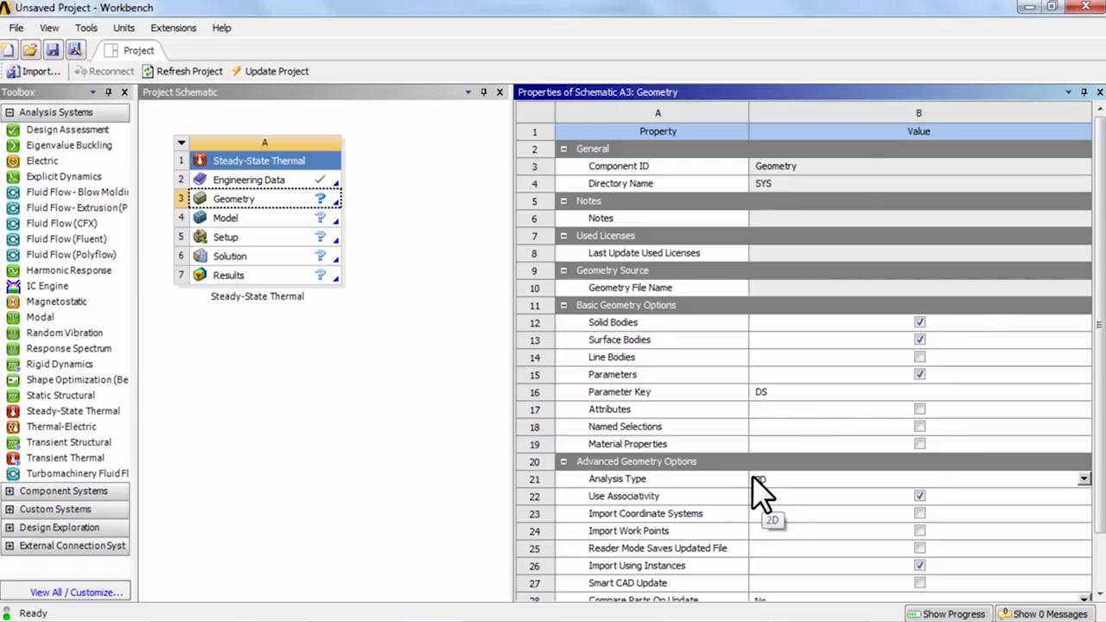
{"action": "left_click", "coordinate": [1097, 92]}
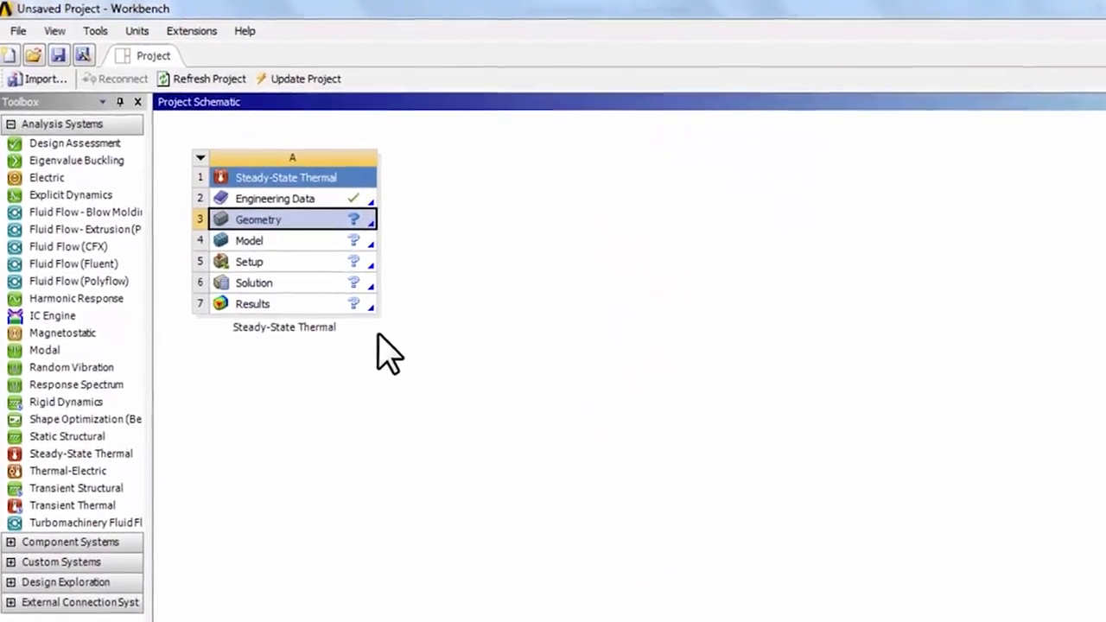
Step: Open the system's geometry in DesignModeler and start sketching on the XYPlane, viewed face-on
{"action": "double_click", "coordinate": [290, 242]}
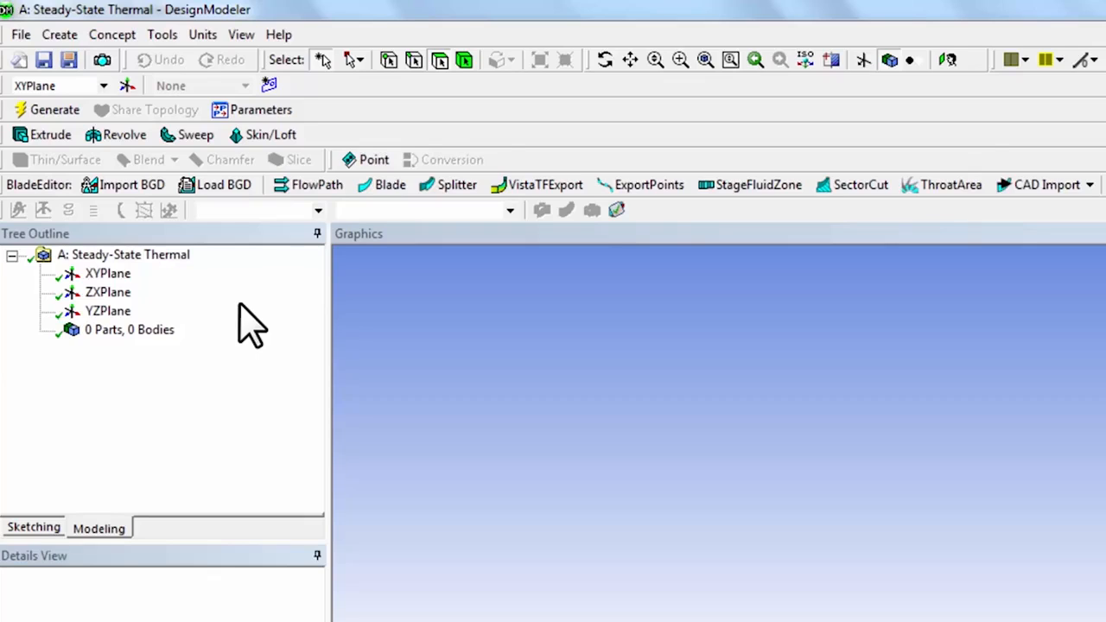
{"action": "left_click", "coordinate": [108, 274]}
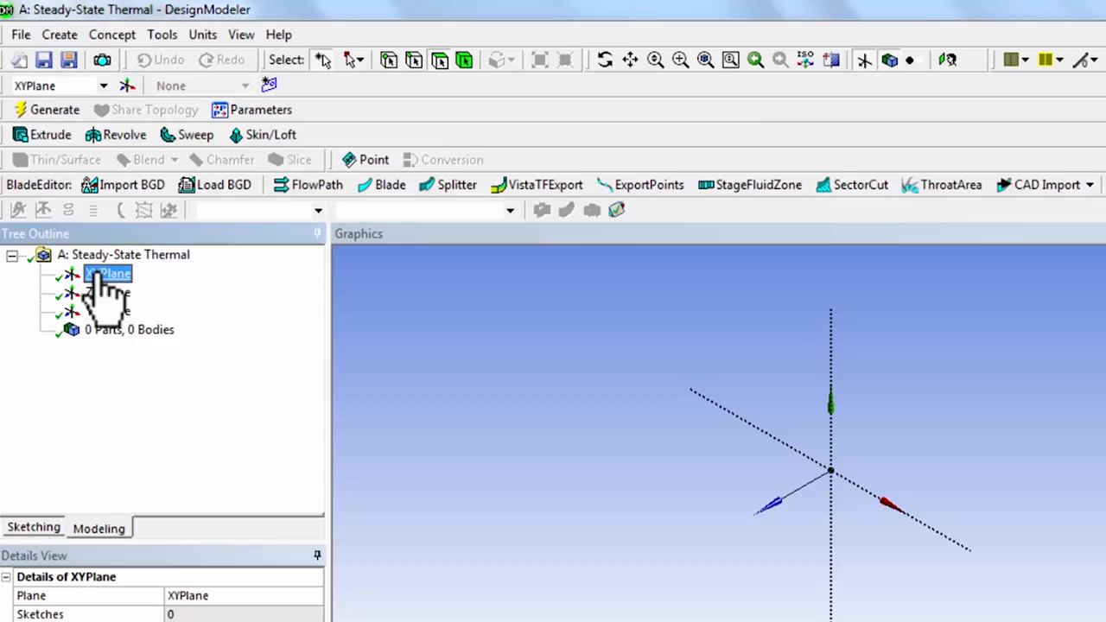
{"action": "left_click", "coordinate": [949, 60]}
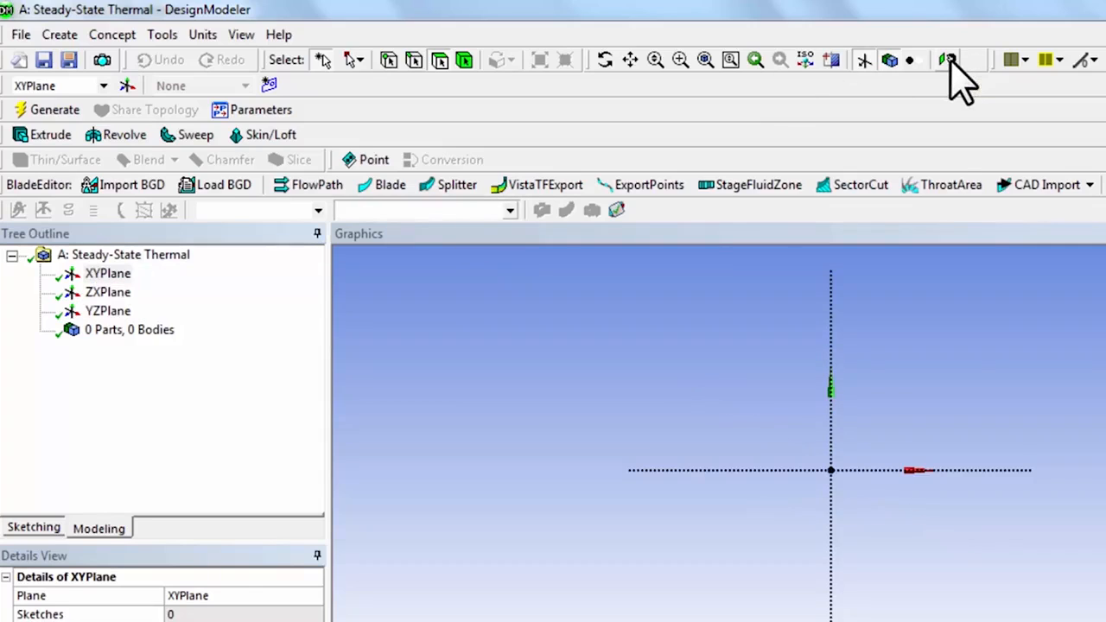
{"action": "left_click", "coordinate": [33, 529]}
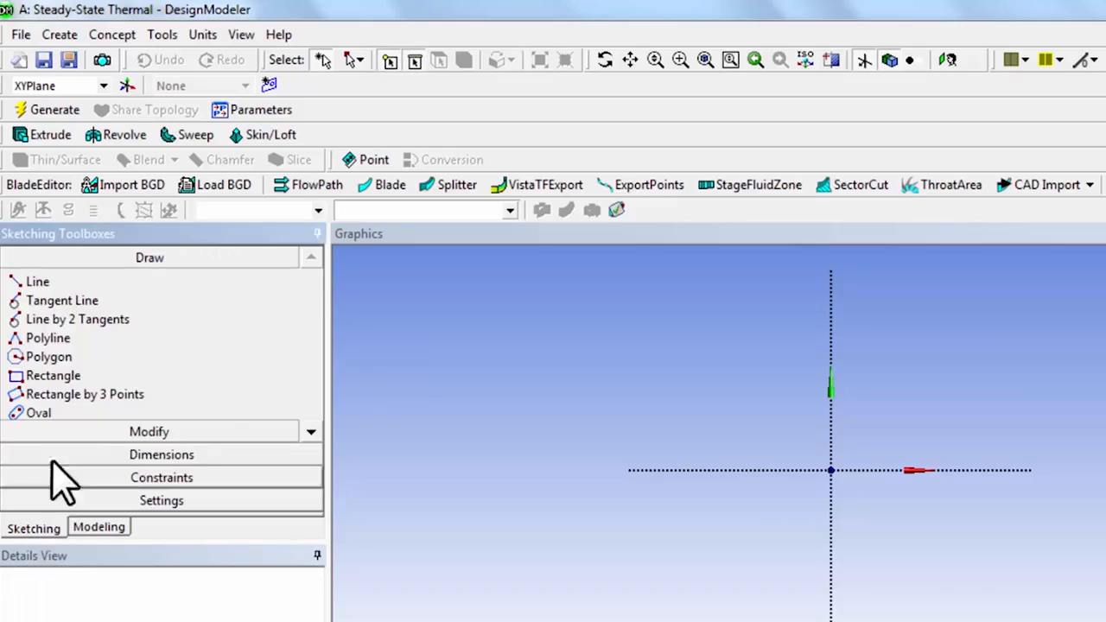
Step: Check which length unit is active for the rectangle sketch, without changing it
{"action": "left_click", "coordinate": [53, 377]}
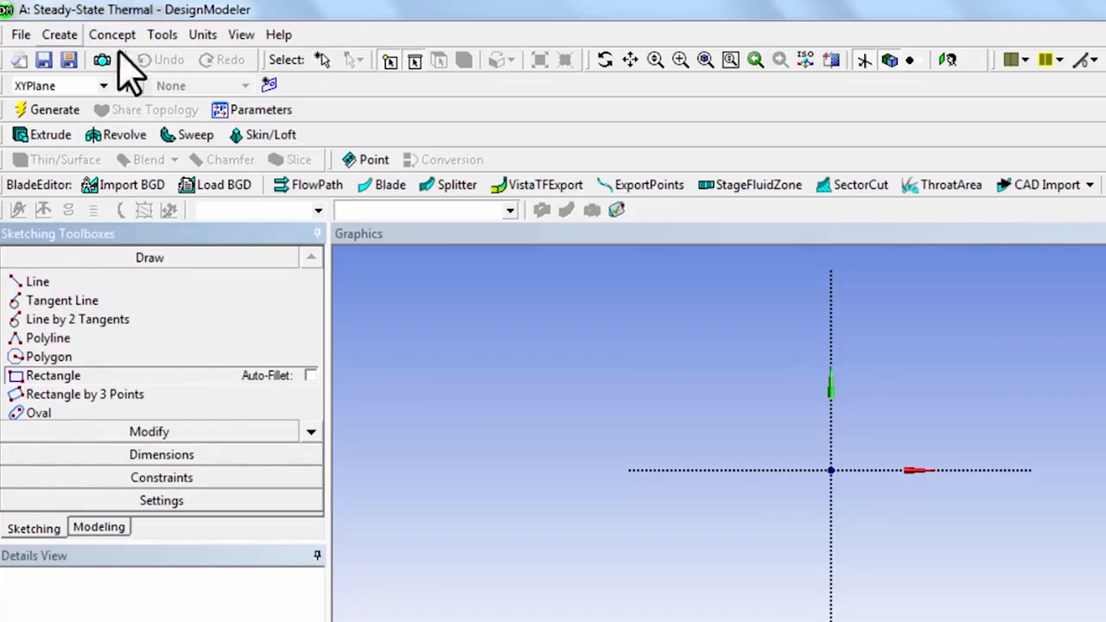
{"action": "left_click", "coordinate": [207, 34]}
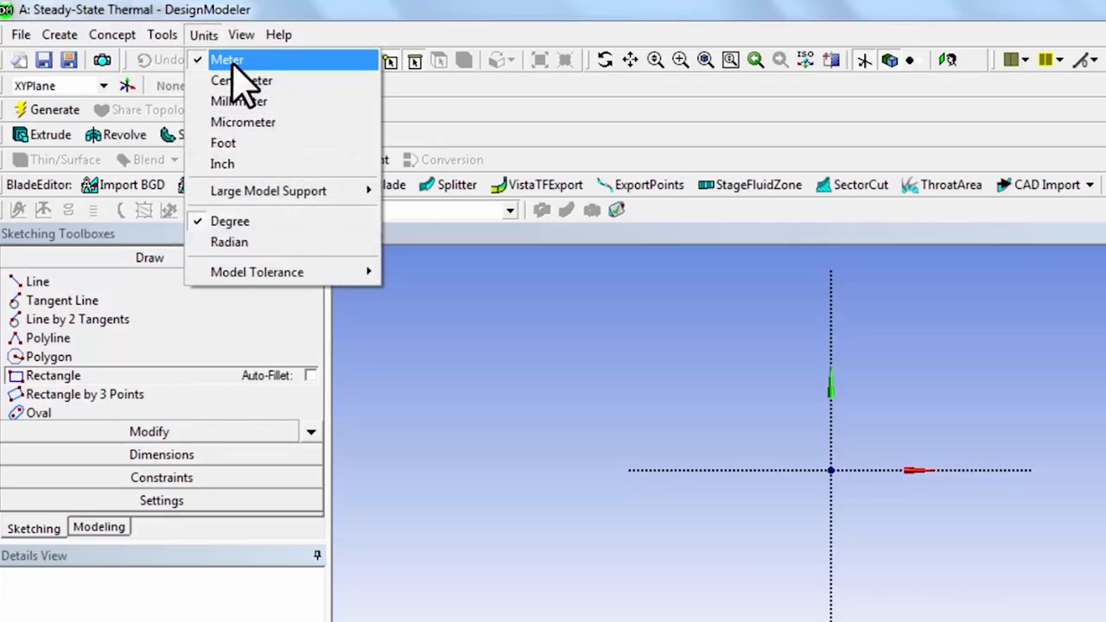
{"action": "left_click", "coordinate": [423, 415]}
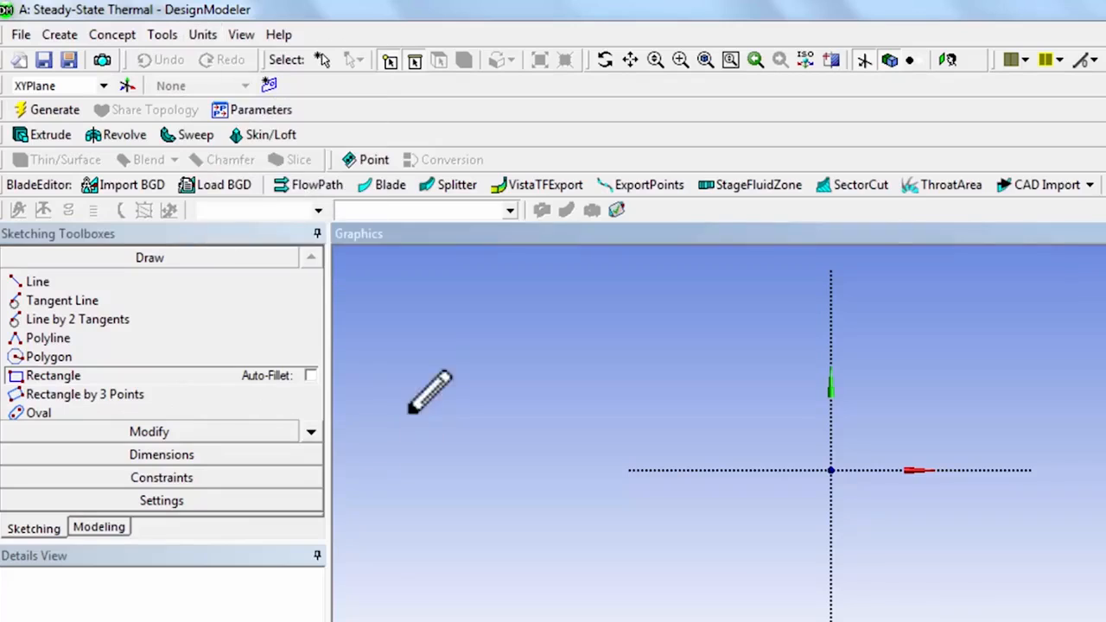
Step: Check the Global and Cursor settings of the sketch's Auto Constraints
{"action": "left_click", "coordinate": [135, 481]}
{"action": "left_click", "coordinate": [311, 502]}
{"action": "left_click", "coordinate": [310, 501]}
{"action": "left_click", "coordinate": [311, 502]}
{"action": "left_click_drag", "start_coordinate": [259, 557], "coordinate": [252, 608]}
{"action": "left_click", "coordinate": [311, 553]}
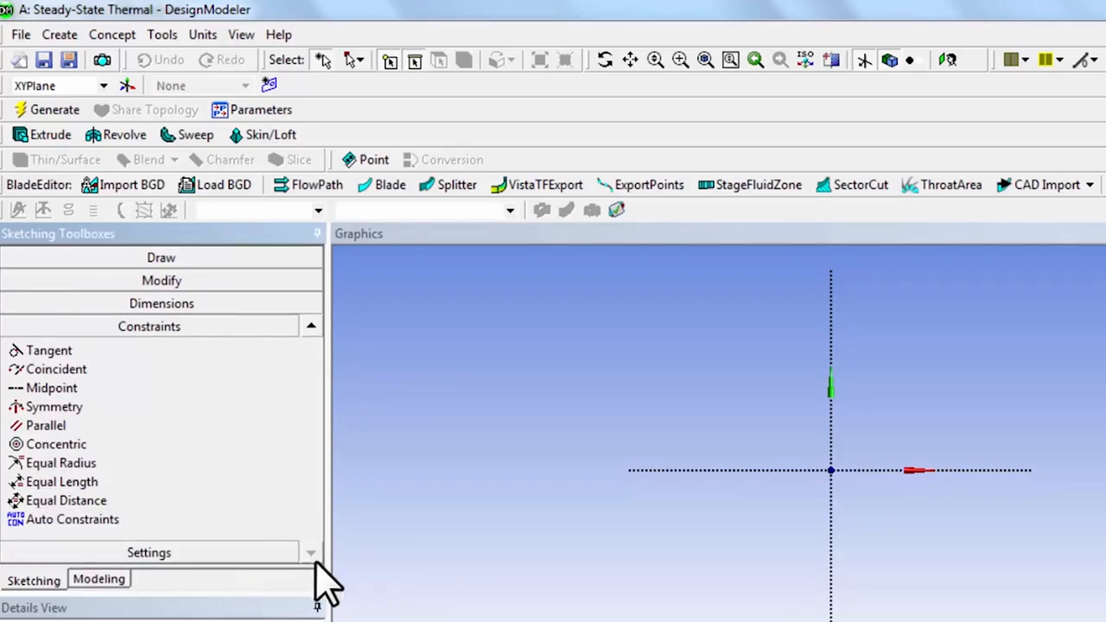
{"action": "left_click", "coordinate": [26, 519]}
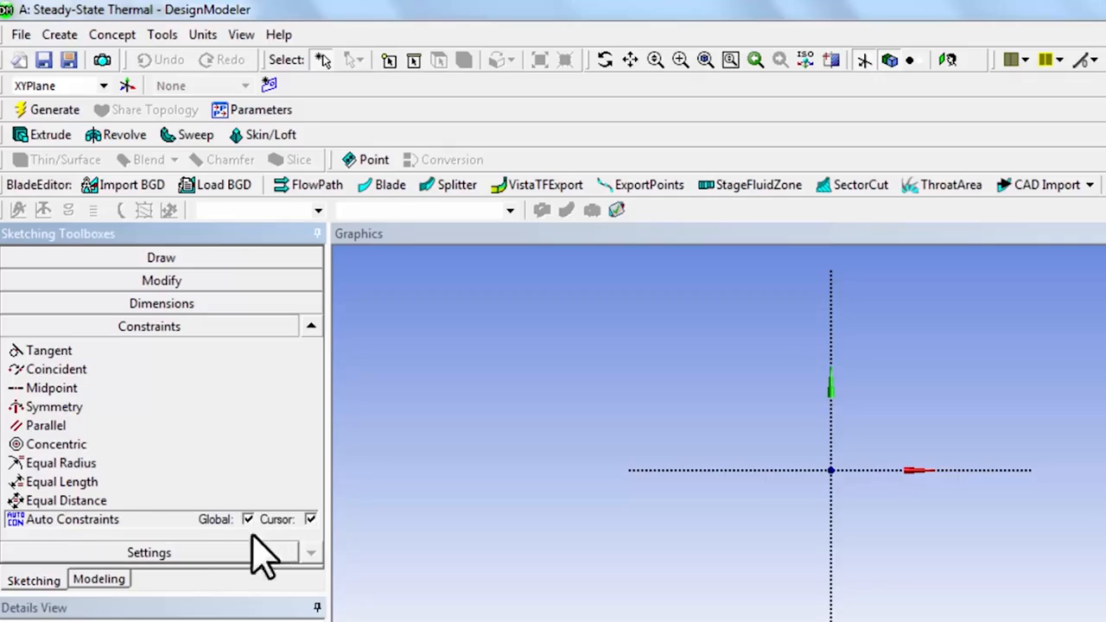
Step: Sketch a rectangle from the origin into the positive X and Y quadrant, about 24.7 m wide and 16.3 m high
{"action": "left_click", "coordinate": [144, 259]}
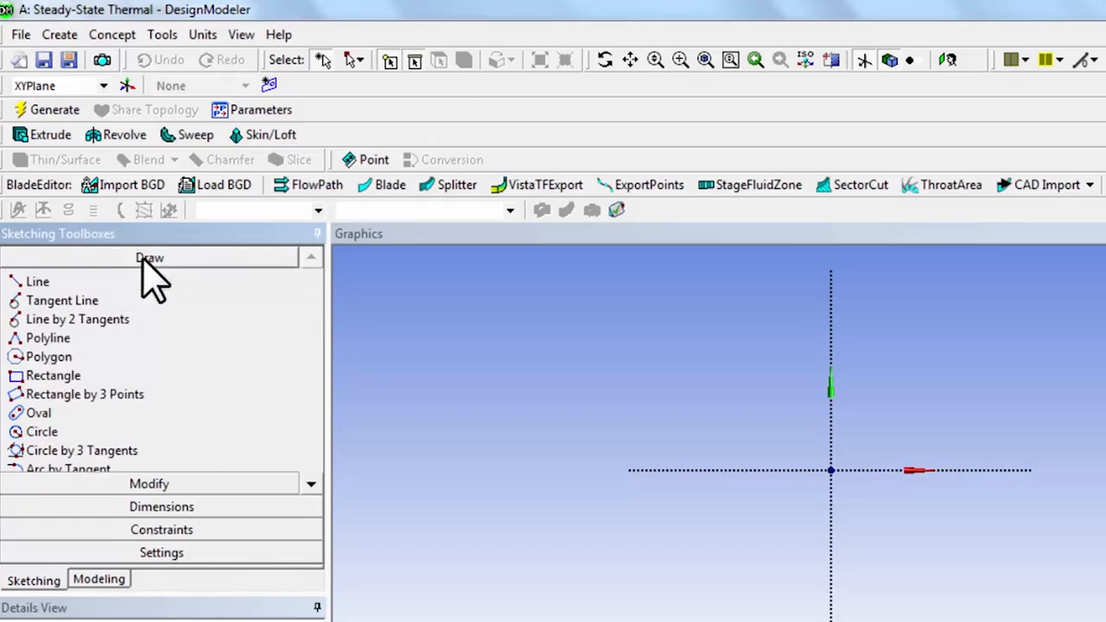
{"action": "left_click", "coordinate": [69, 380]}
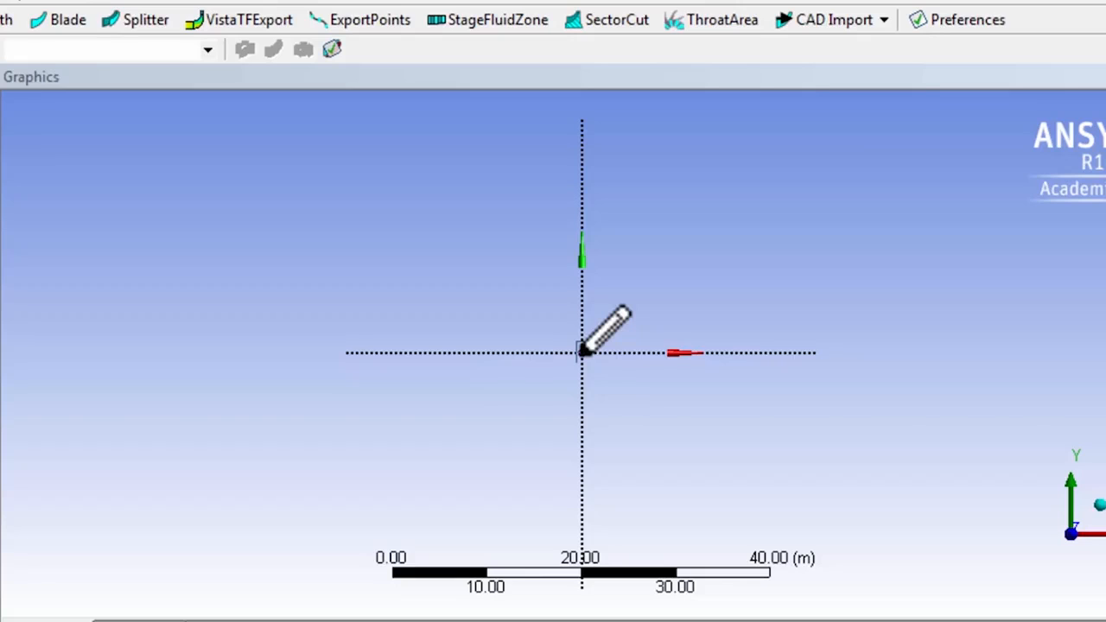
{"action": "left_click", "coordinate": [582, 352]}
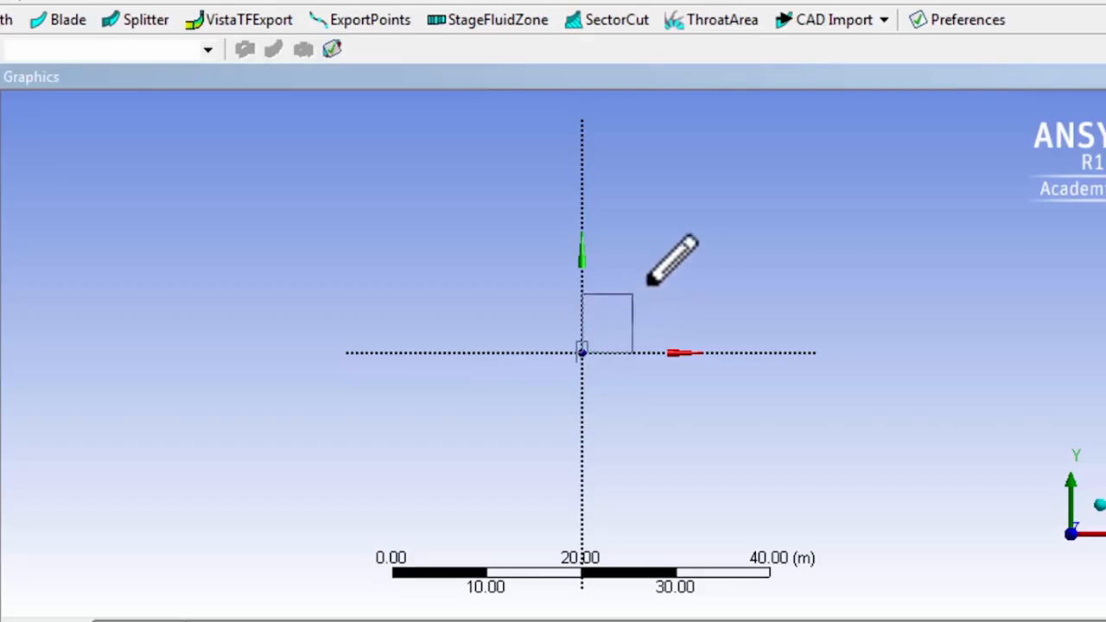
{"action": "left_click", "coordinate": [815, 196]}
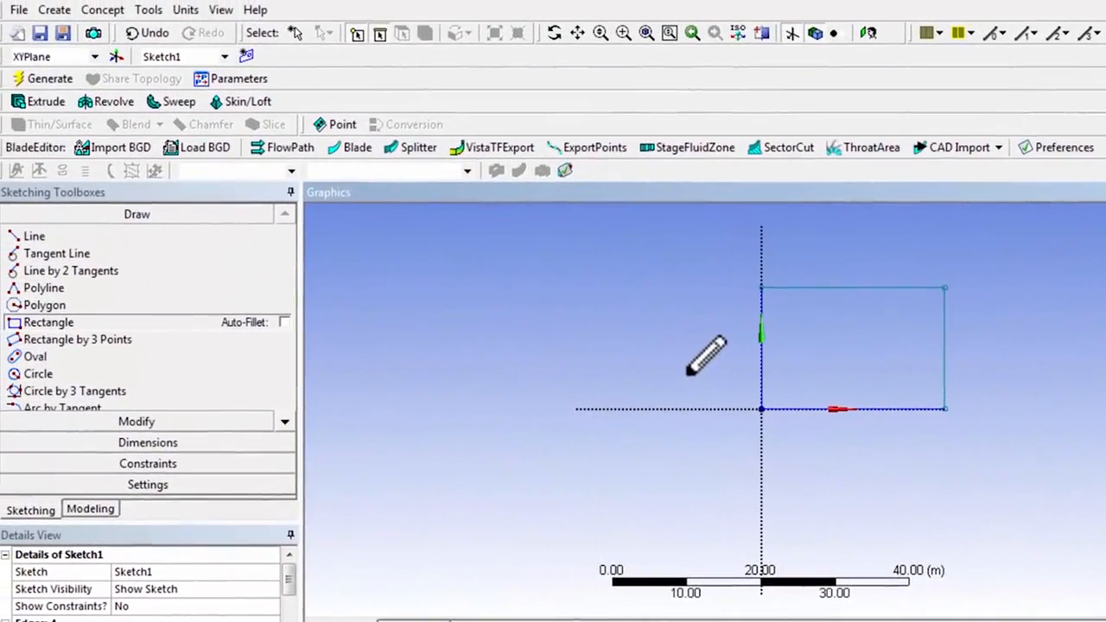
Step: Dimension the rectangle's width along its bottom edge and its height along its left edge
{"action": "left_click", "coordinate": [143, 443]}
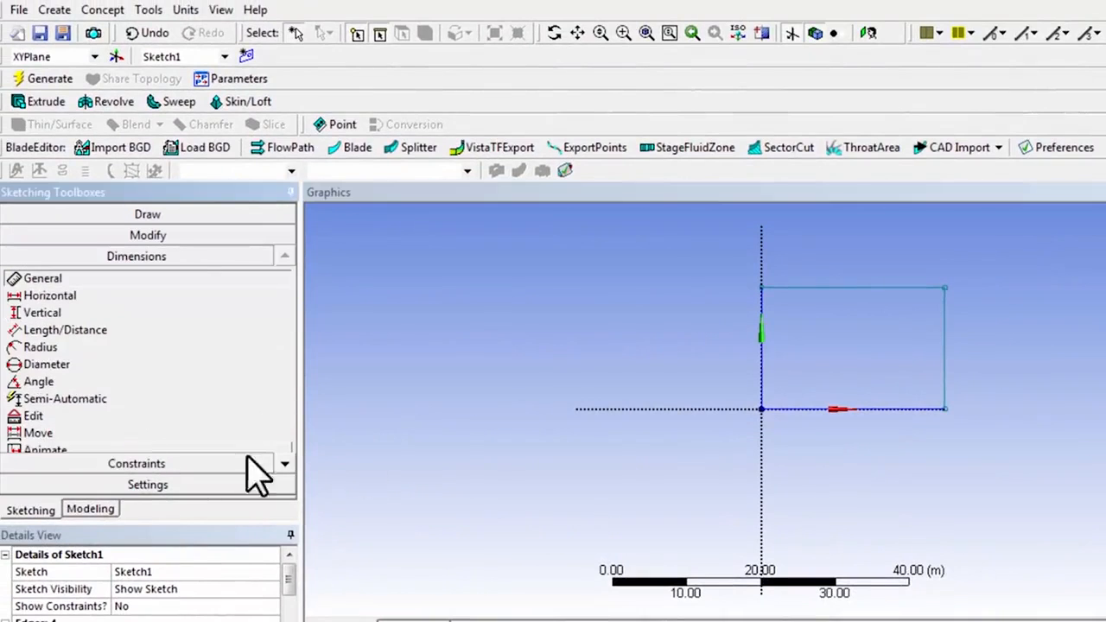
{"action": "left_click", "coordinate": [816, 413]}
{"action": "left_click", "coordinate": [825, 458]}
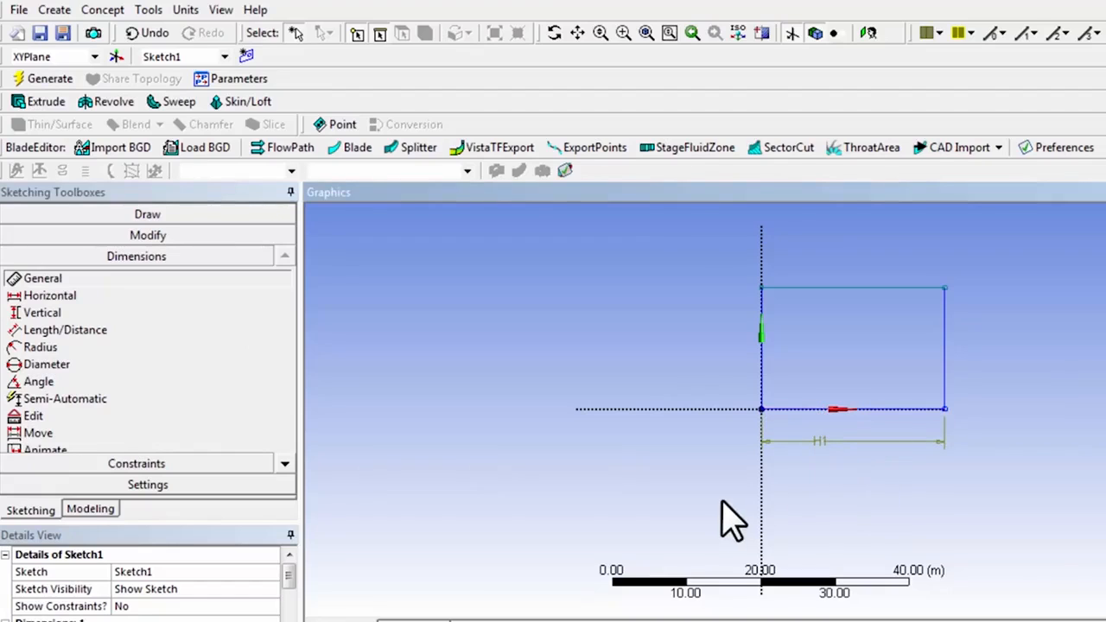
{"action": "left_click", "coordinate": [760, 358]}
{"action": "left_click", "coordinate": [717, 357]}
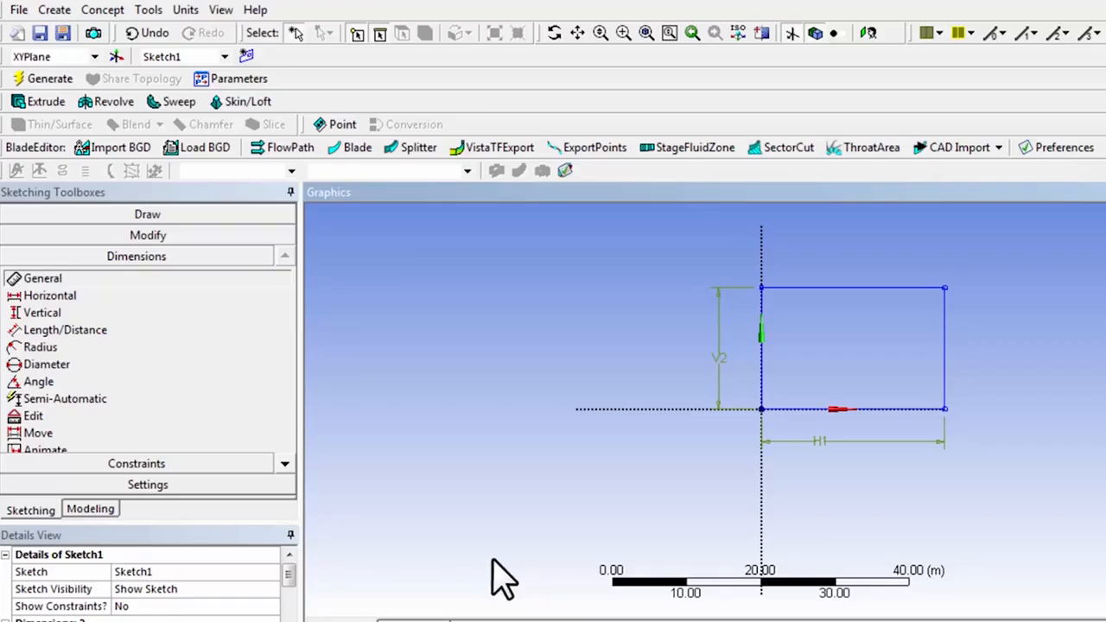
Step: Set the rectangle's horizontal dimension H1 to 1 m and its vertical dimension V2 to 2 m
{"action": "left_click_drag", "start_coordinate": [219, 518], "coordinate": [220, 421]}
{"action": "left_click", "coordinate": [136, 543]}
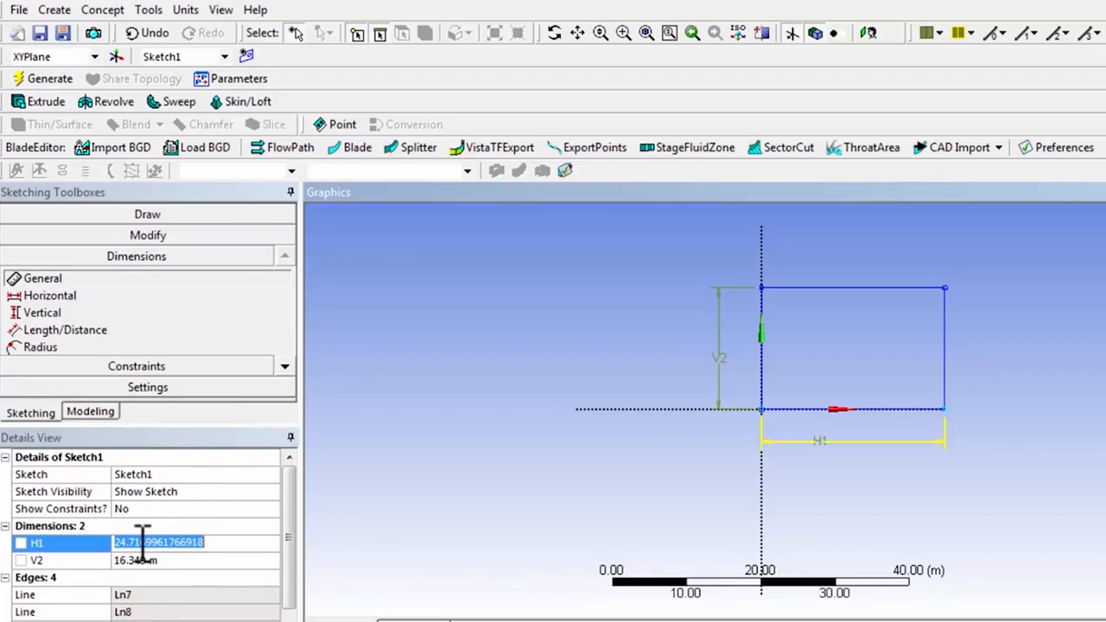
{"action": "type", "text": "1"}
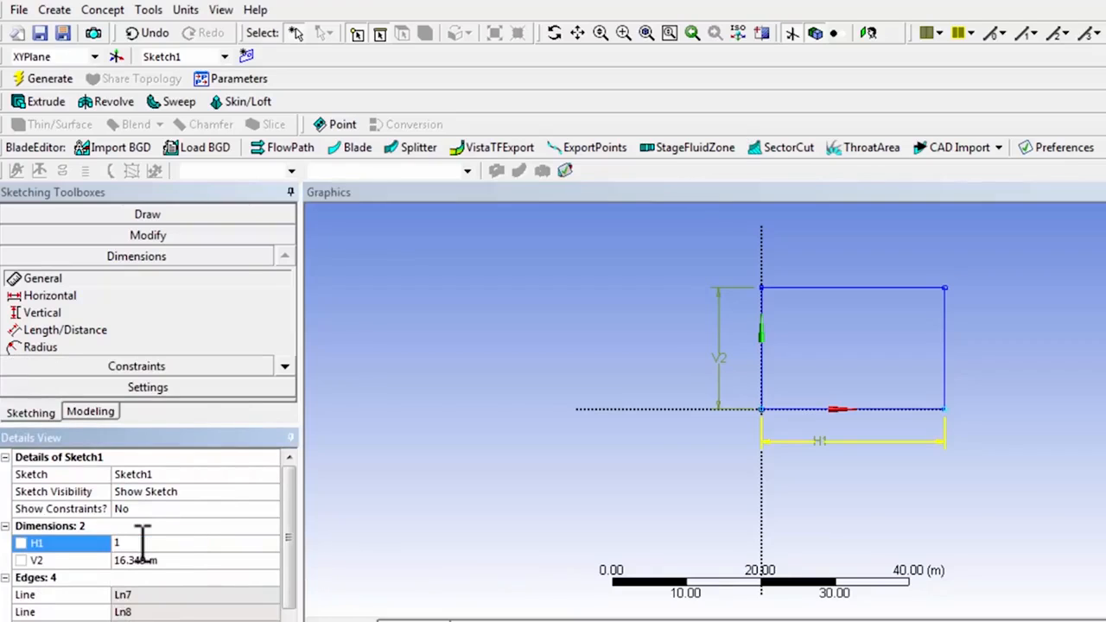
{"action": "key", "text": "Return"}
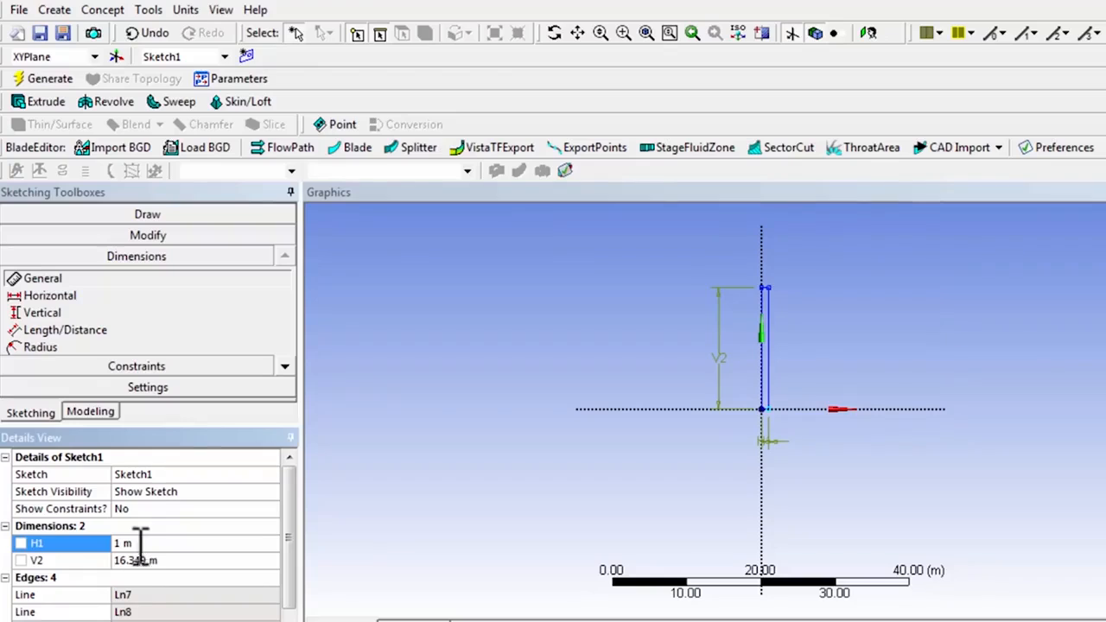
{"action": "left_click", "coordinate": [131, 562]}
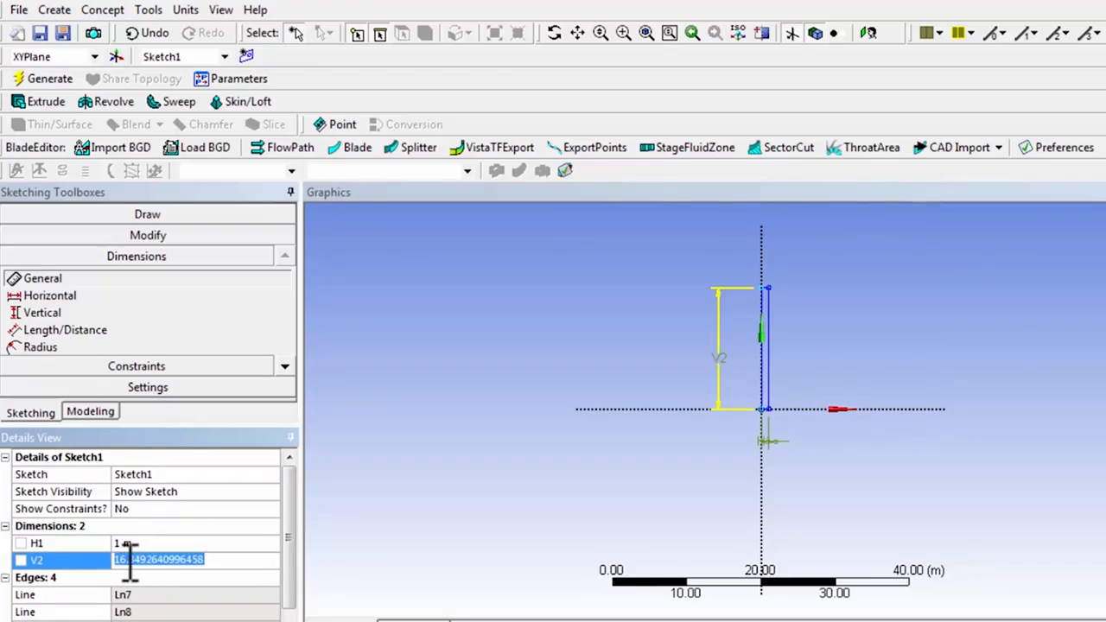
{"action": "type", "text": "2"}
{"action": "key", "text": "Return"}
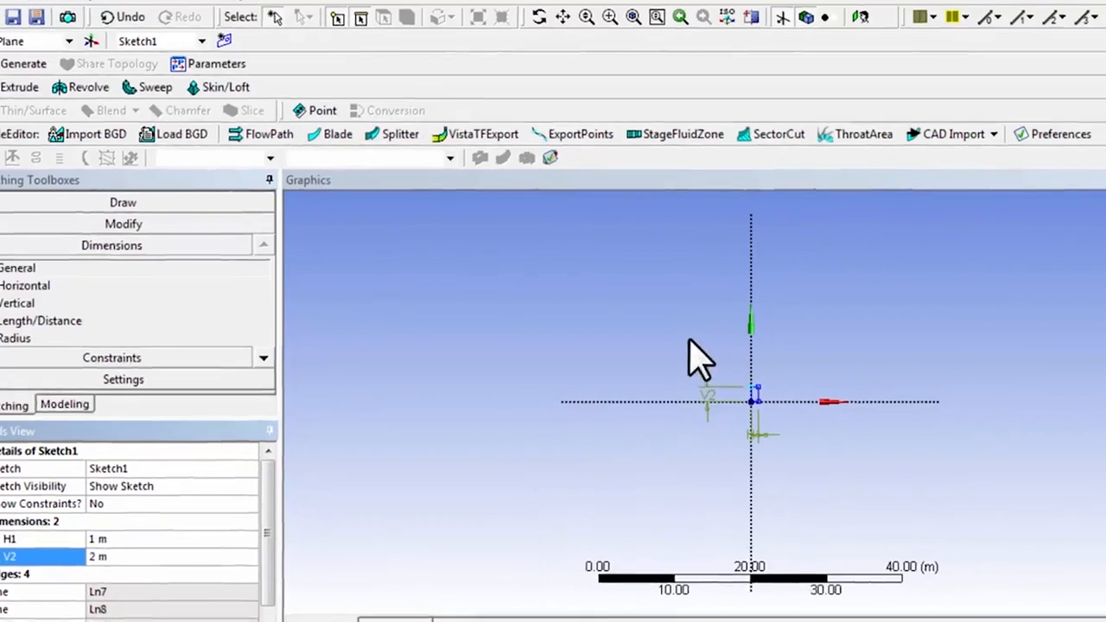
Step: Move the H1 and V2 dimensions closer to the rectangle's bottom and left edges
{"action": "left_click_drag", "start_coordinate": [541, 255], "coordinate": [707, 402]}
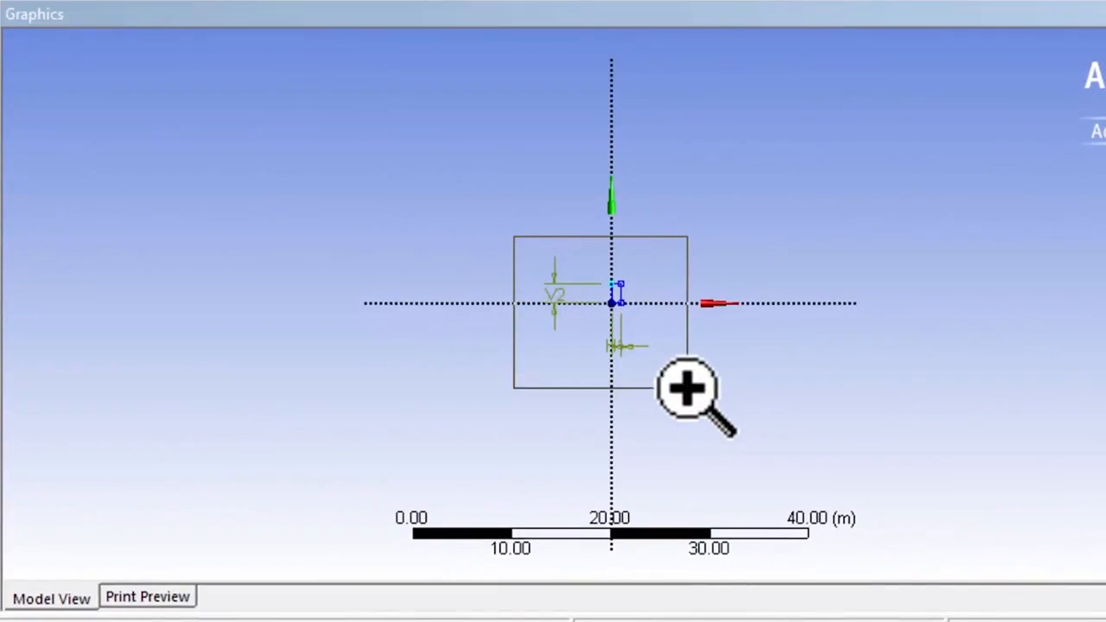
{"action": "right_click_drag", "start_coordinate": [687, 388], "coordinate": [688, 388]}
{"action": "scroll", "coordinate": [554, 368], "scroll_direction": "up", "scroll_amount": 3}
{"action": "scroll", "coordinate": [553, 368], "scroll_direction": "down", "scroll_amount": 4}
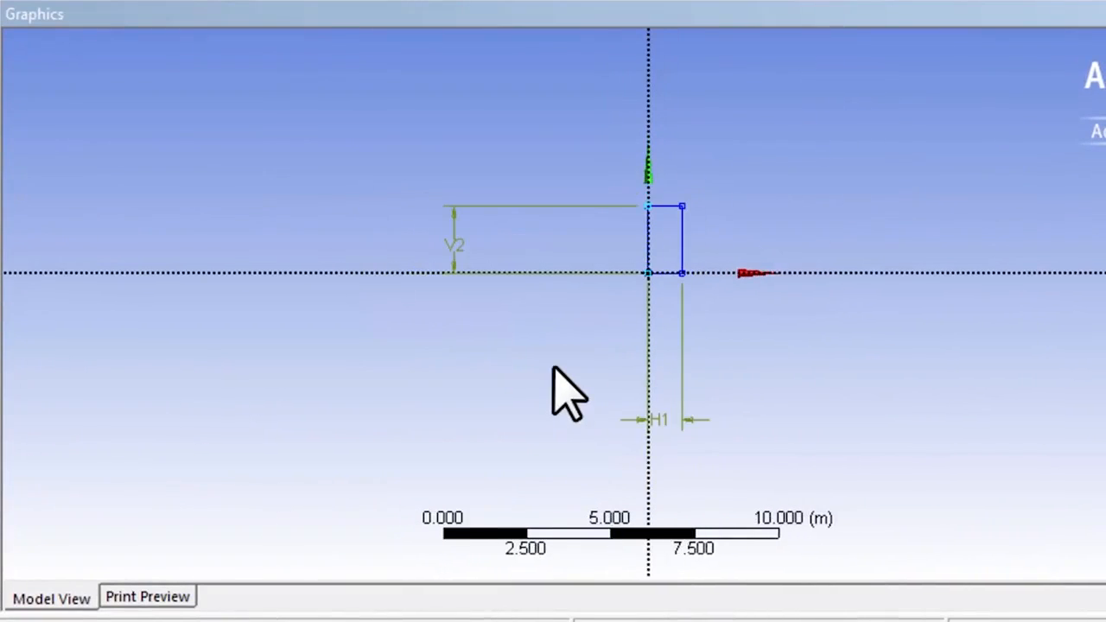
{"action": "scroll", "coordinate": [565, 391], "scroll_direction": "up", "scroll_amount": 2}
{"action": "scroll", "coordinate": [564, 391], "scroll_direction": "down", "scroll_amount": 2}
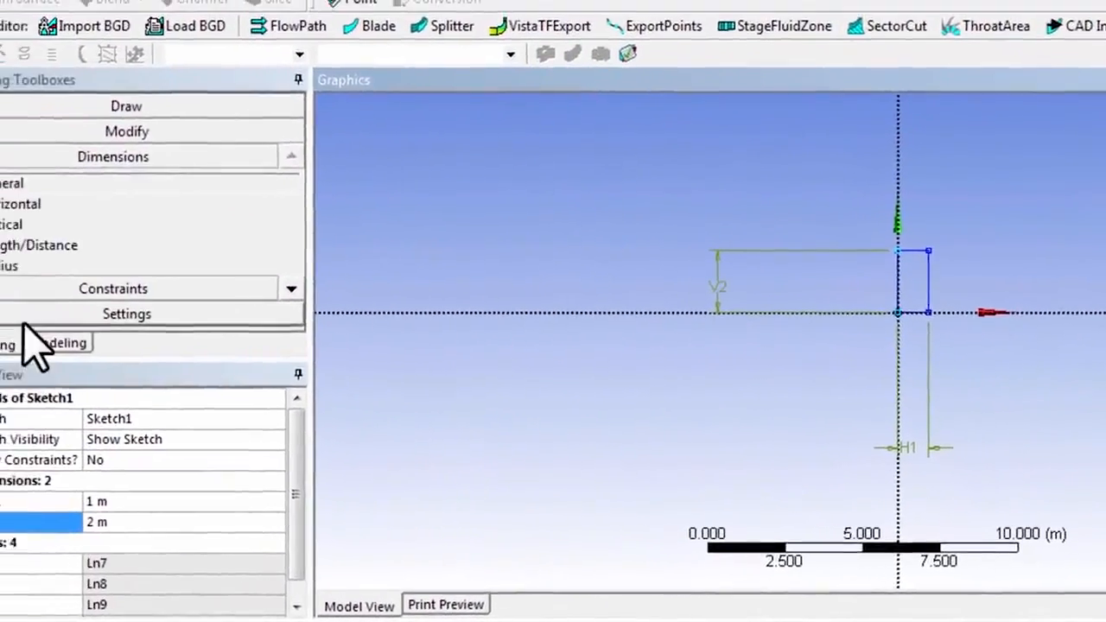
{"action": "left_click", "coordinate": [285, 288]}
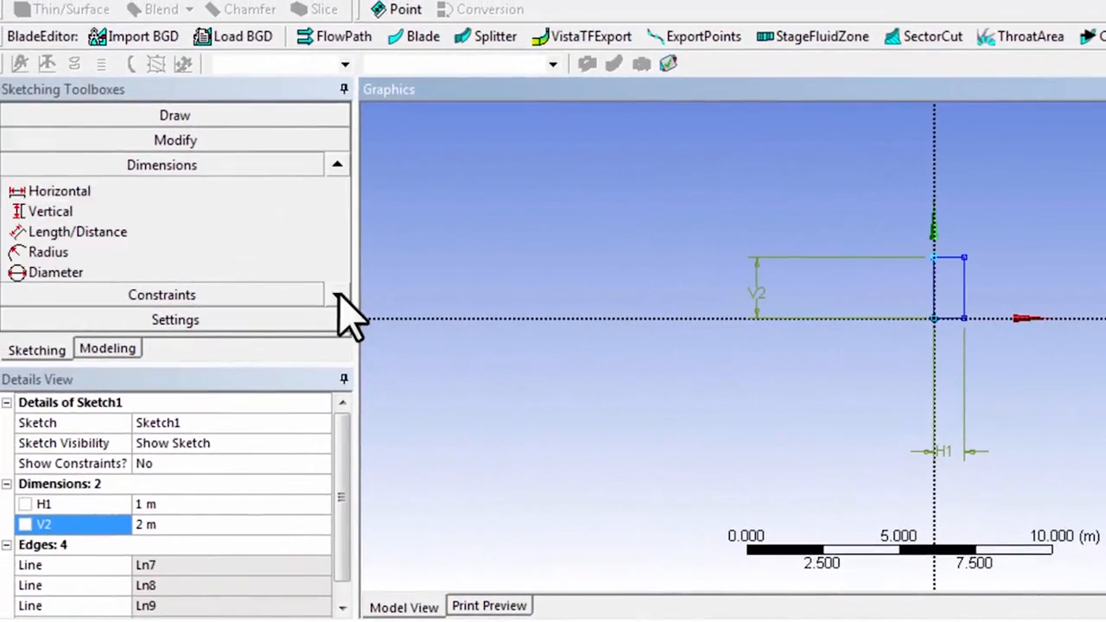
{"action": "left_click", "coordinate": [337, 294]}
{"action": "left_click", "coordinate": [337, 294]}
{"action": "left_click_drag", "start_coordinate": [281, 363], "coordinate": [271, 493]}
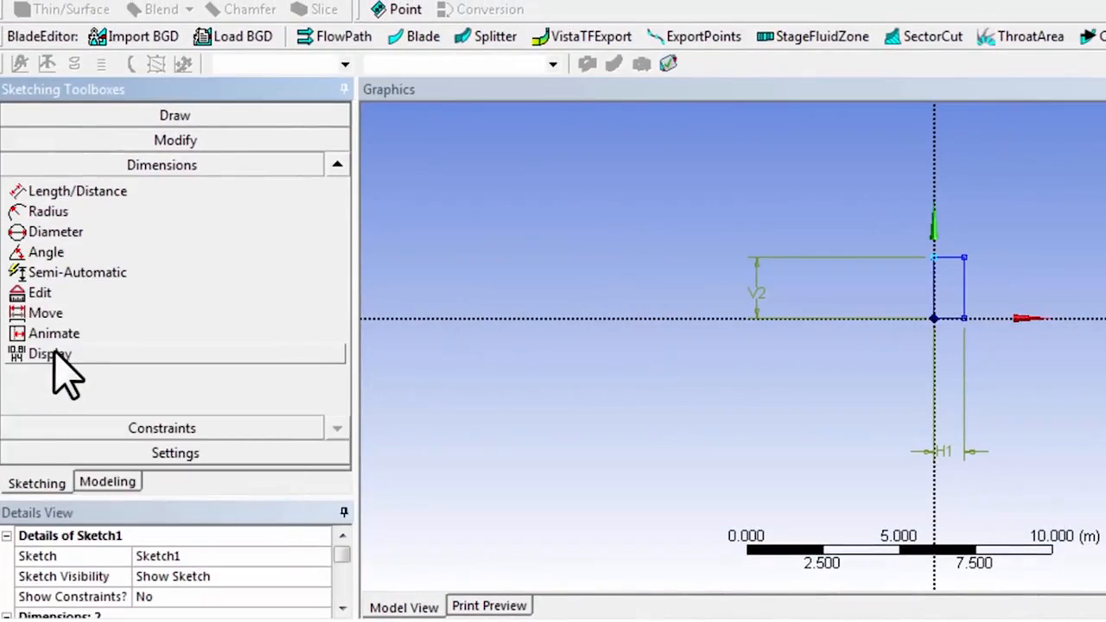
{"action": "left_click", "coordinate": [43, 315]}
{"action": "left_click", "coordinate": [948, 448]}
{"action": "left_click", "coordinate": [948, 348]}
{"action": "left_click", "coordinate": [754, 293]}
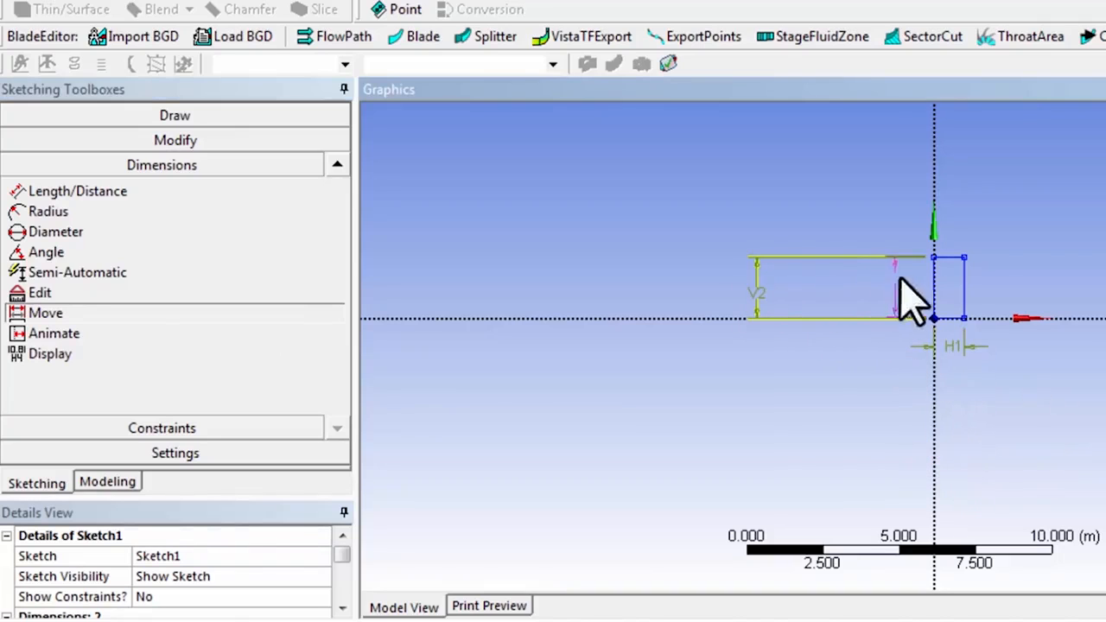
{"action": "left_click", "coordinate": [905, 282]}
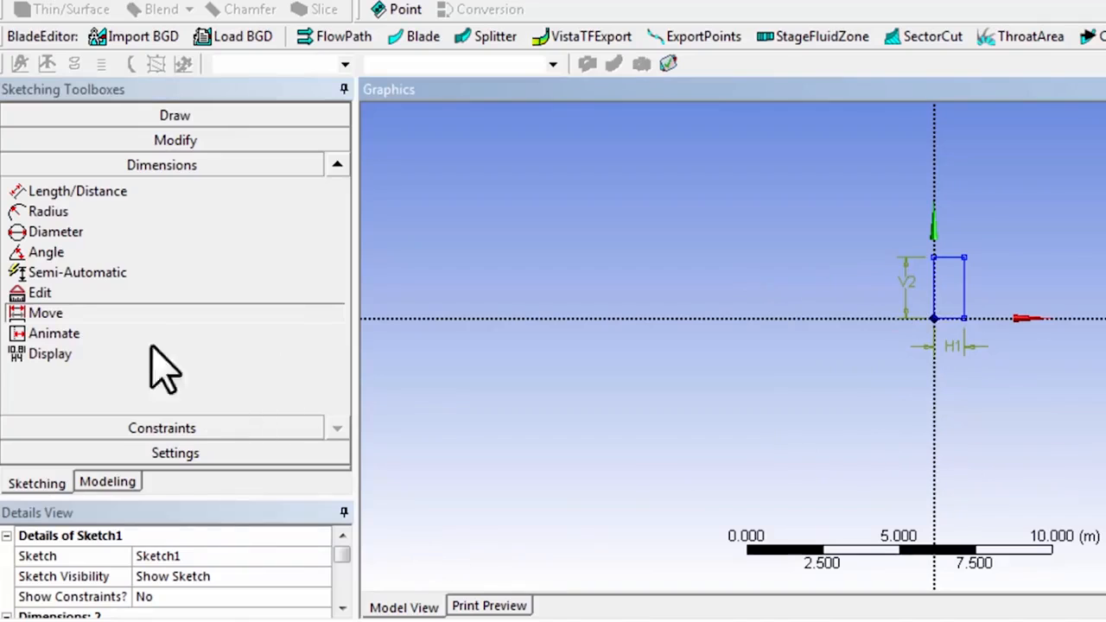
Step: Display the sketch dimensions by their values instead of their names
{"action": "left_click", "coordinate": [319, 357]}
{"action": "left_click", "coordinate": [320, 357]}
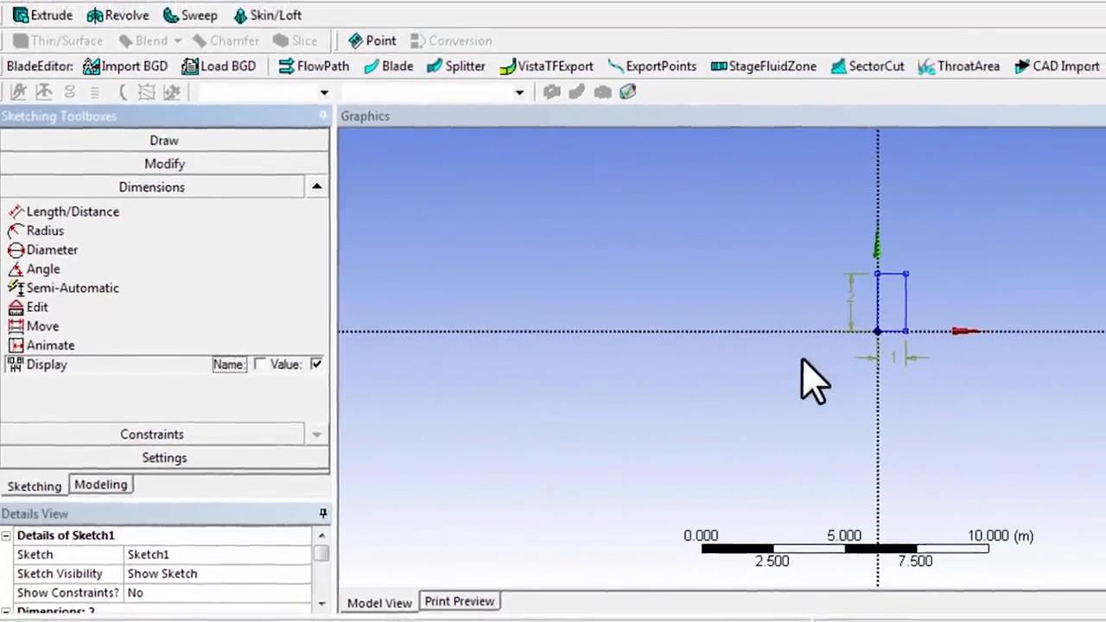
{"action": "left_click", "coordinate": [606, 32]}
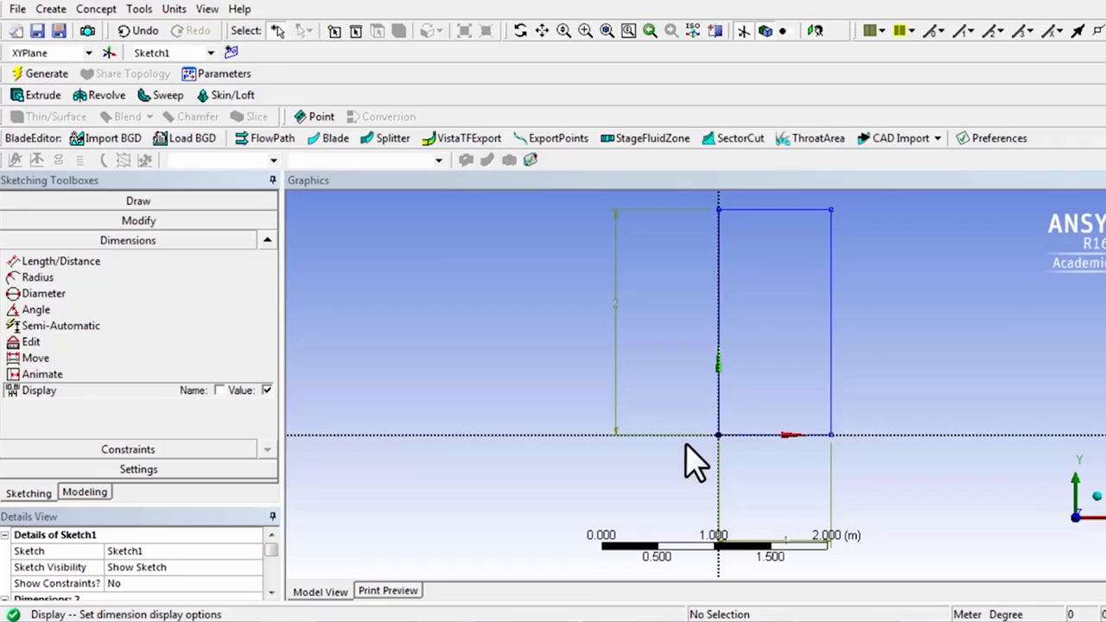
Step: Create a surface body from the rectangle sketch with Surfaces From Sketches and generate it
{"action": "left_click", "coordinate": [87, 10]}
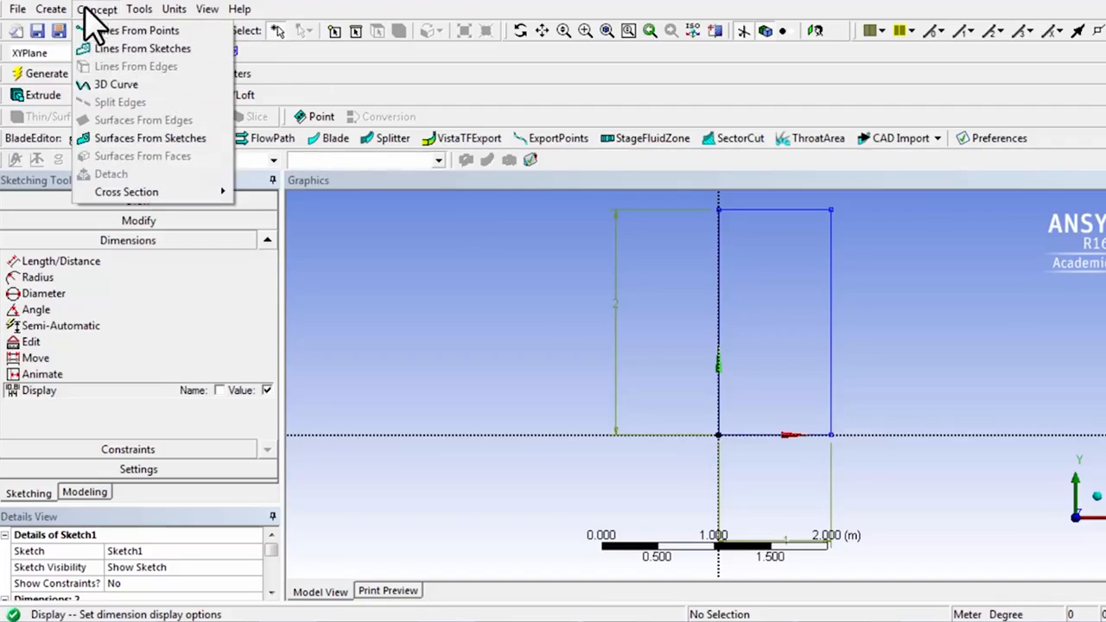
{"action": "left_click", "coordinate": [100, 140]}
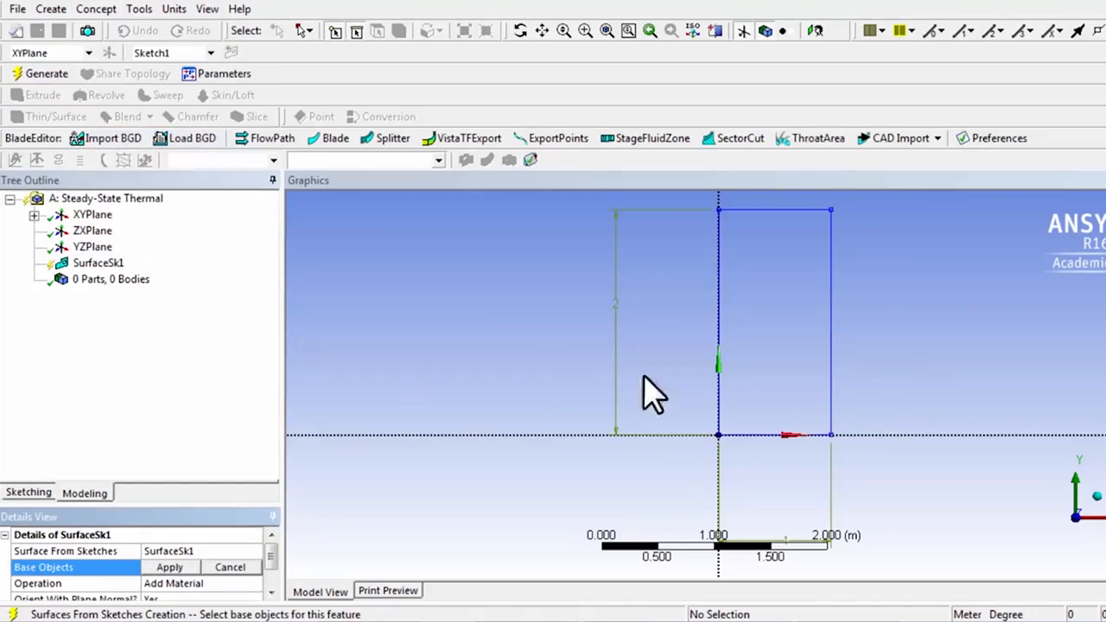
{"action": "left_click", "coordinate": [829, 373]}
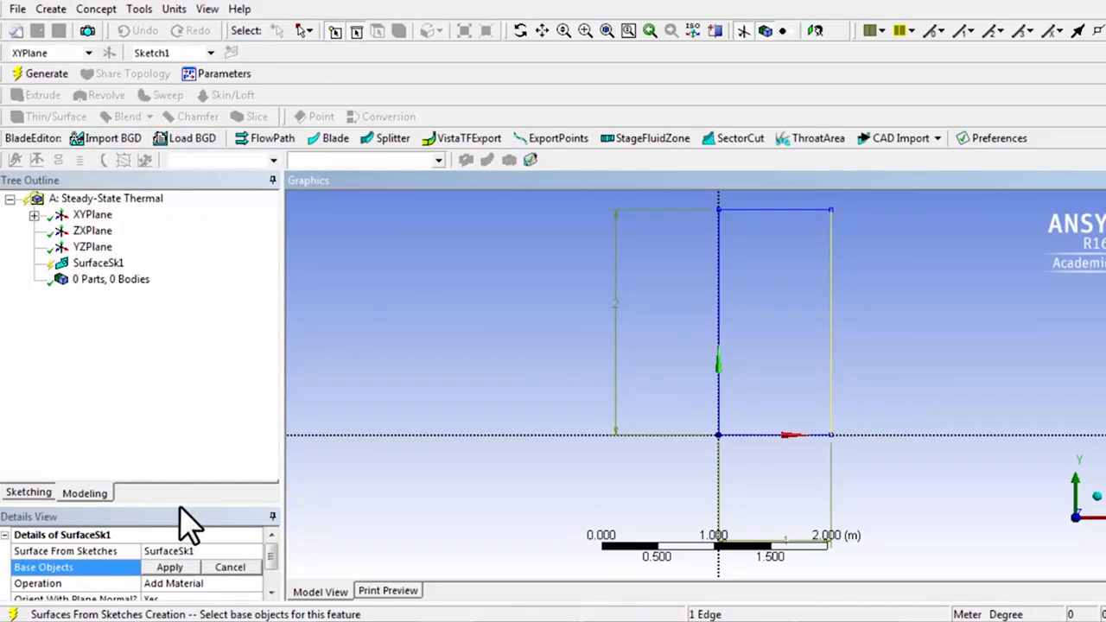
{"action": "left_click_drag", "start_coordinate": [172, 362], "coordinate": [172, 342]}
{"action": "left_click", "coordinate": [168, 428]}
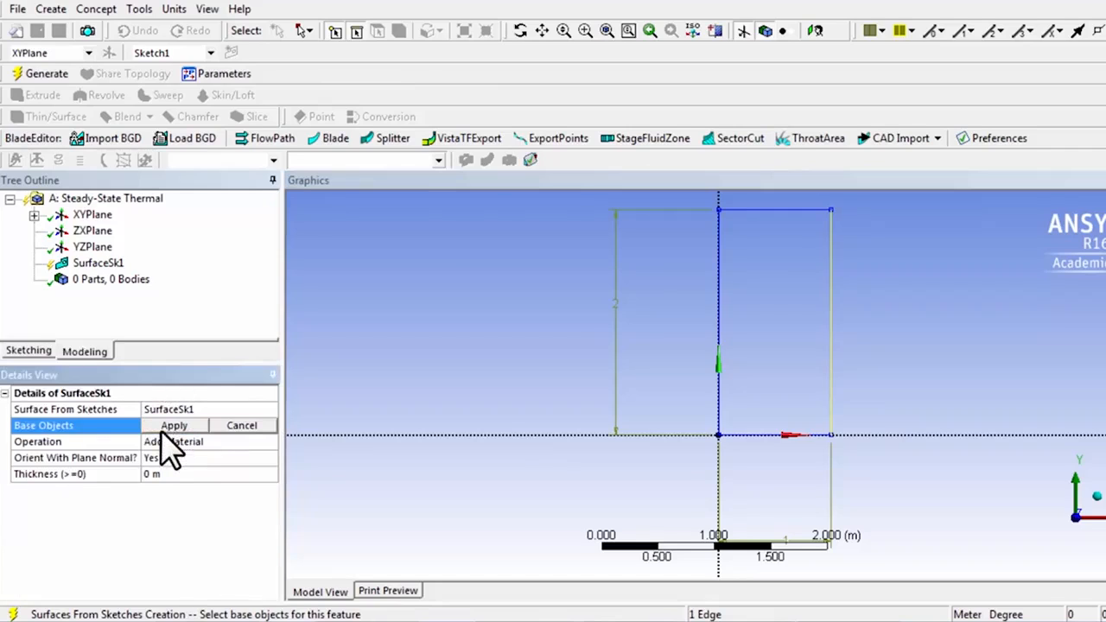
{"action": "left_click", "coordinate": [169, 426]}
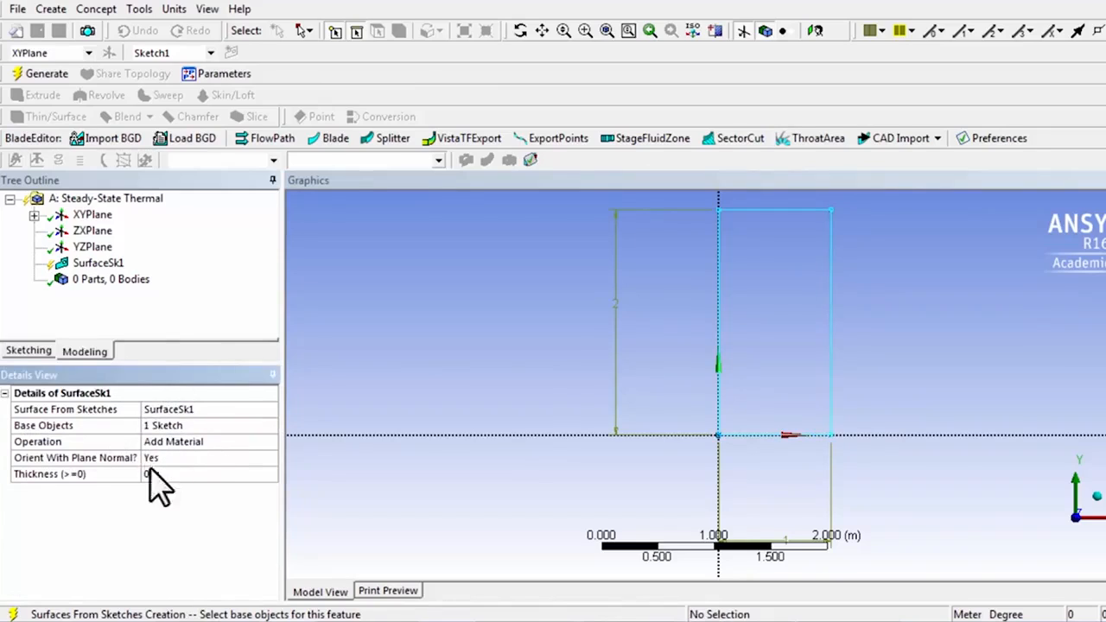
{"action": "left_click", "coordinate": [43, 74]}
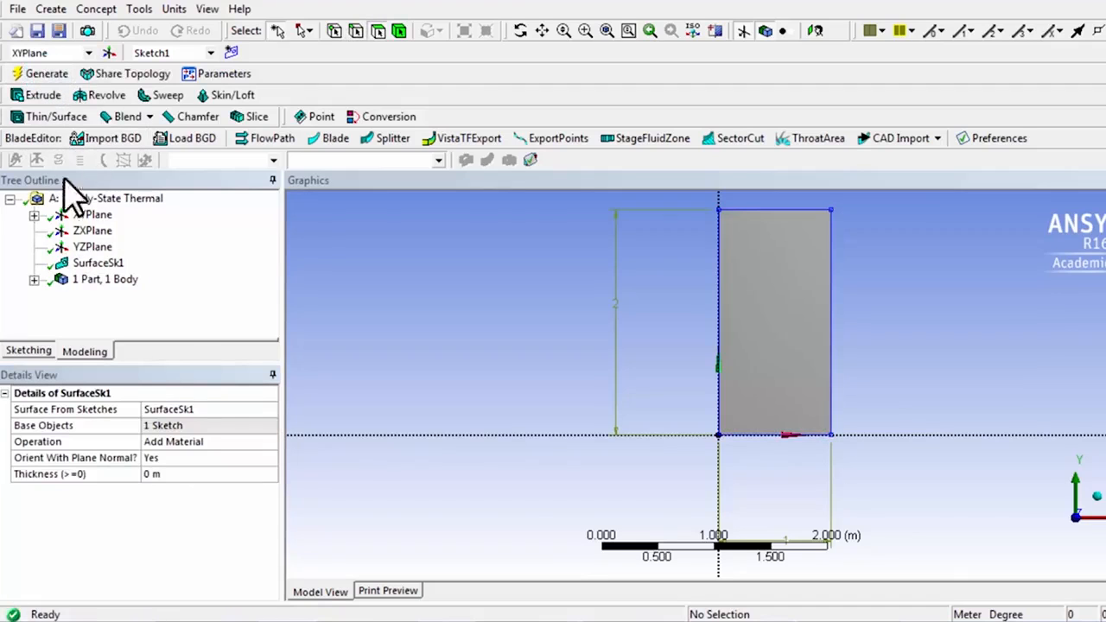
Step: Select the surface body under the model's single part to show its details, and hide the plane and sketch display
{"action": "left_click", "coordinate": [33, 280]}
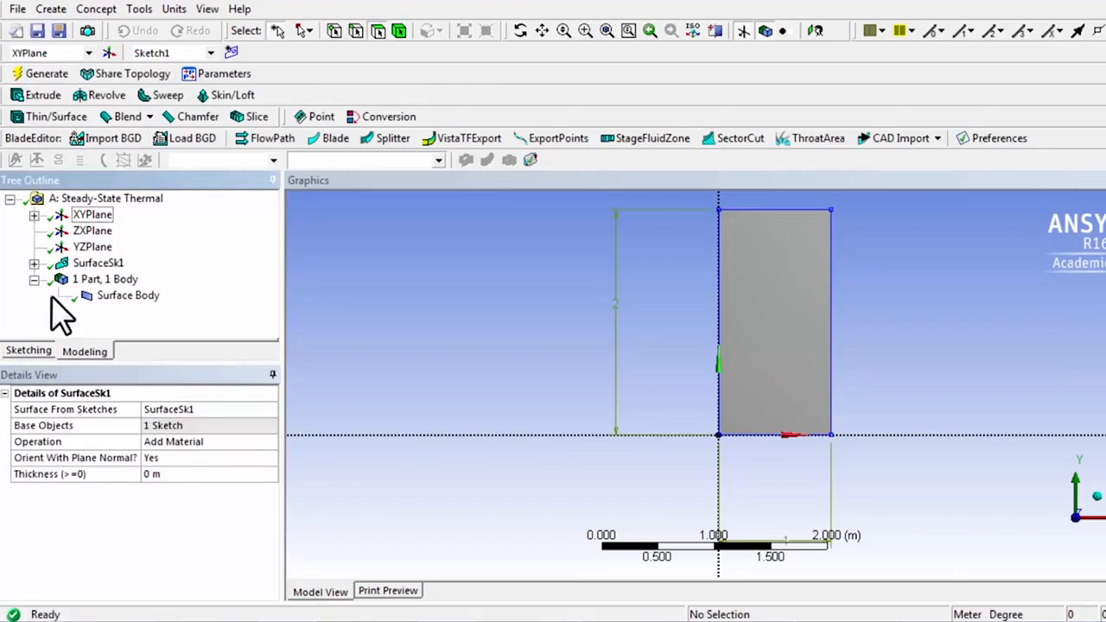
{"action": "left_click", "coordinate": [128, 297]}
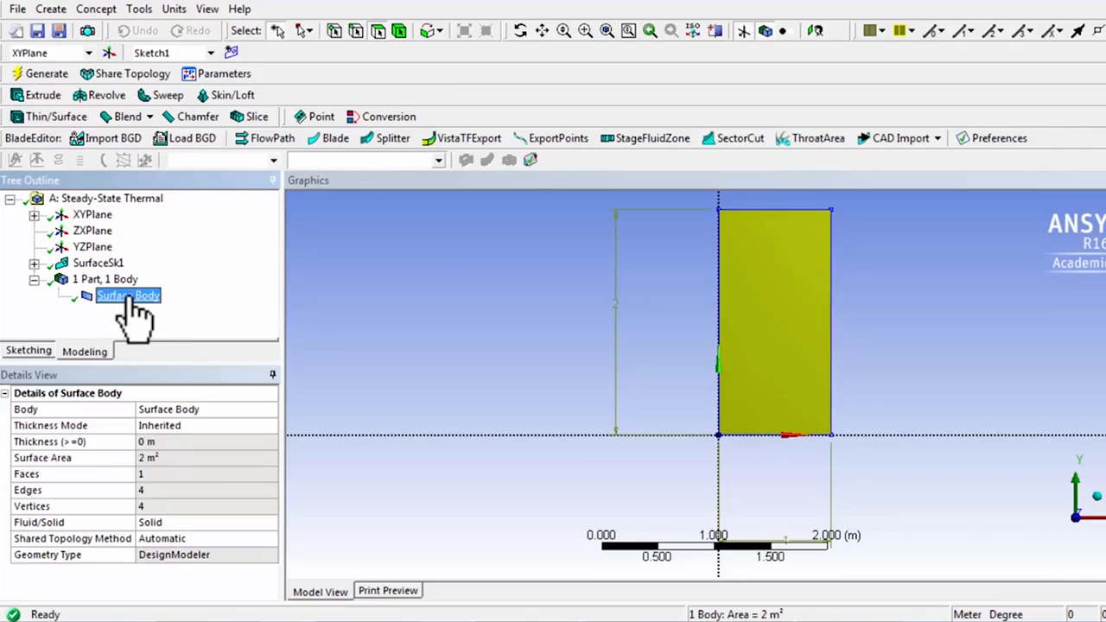
{"action": "left_click", "coordinate": [742, 32]}
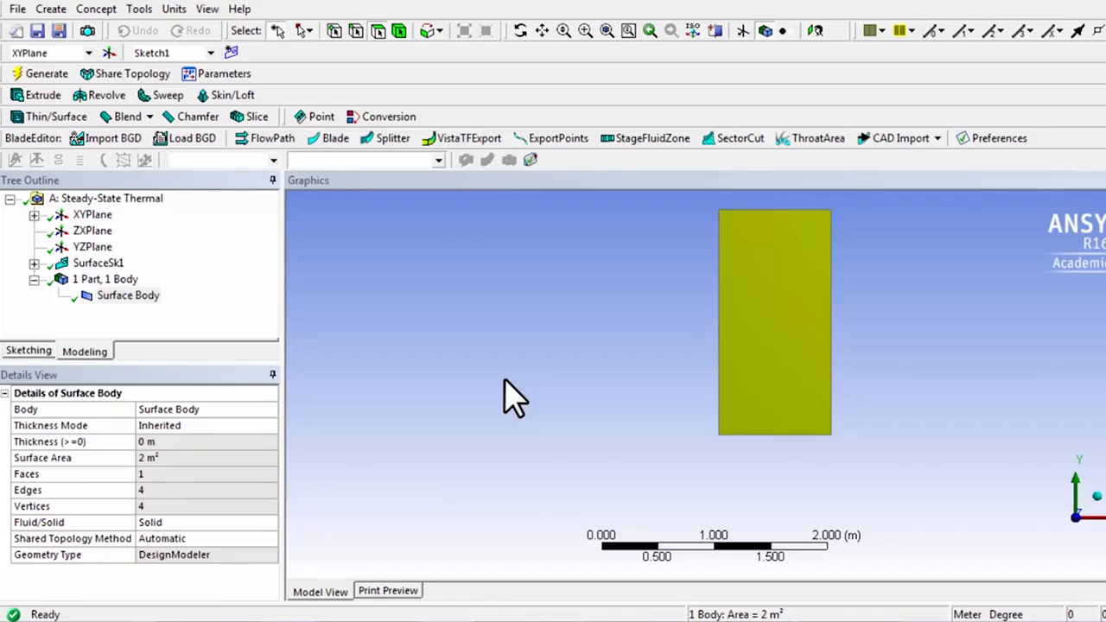
{"action": "left_click_drag", "start_coordinate": [374, 288], "coordinate": [374, 319]}
{"action": "mouse_move", "coordinate": [395, 288]}
{"action": "left_mouse_down"}
{"action": "mouse_move", "coordinate": [377, 304]}
{"action": "mouse_move", "coordinate": [397, 318]}
{"action": "left_mouse_up"}
{"action": "left_click_drag", "start_coordinate": [422, 279], "coordinate": [423, 347]}
{"action": "mouse_move", "coordinate": [445, 262]}
{"action": "left_mouse_down"}
{"action": "mouse_move", "coordinate": [447, 282]}
{"action": "mouse_move", "coordinate": [476, 272]}
{"action": "left_mouse_up"}
{"action": "mouse_move", "coordinate": [465, 274]}
{"action": "left_mouse_down"}
{"action": "mouse_move", "coordinate": [474, 304]}
{"action": "mouse_move", "coordinate": [439, 337]}
{"action": "mouse_move", "coordinate": [470, 336]}
{"action": "mouse_move", "coordinate": [482, 323]}
{"action": "left_mouse_up"}
{"action": "mouse_move", "coordinate": [502, 282]}
{"action": "left_mouse_down"}
{"action": "mouse_move", "coordinate": [503, 294]}
{"action": "mouse_move", "coordinate": [535, 284]}
{"action": "left_mouse_up"}
{"action": "left_click_drag", "start_coordinate": [542, 257], "coordinate": [570, 268]}
{"action": "mouse_move", "coordinate": [560, 270]}
{"action": "left_mouse_down"}
{"action": "mouse_move", "coordinate": [571, 299]}
{"action": "mouse_move", "coordinate": [538, 332]}
{"action": "mouse_move", "coordinate": [570, 342]}
{"action": "mouse_move", "coordinate": [585, 321]}
{"action": "left_mouse_up"}
{"action": "left_click_drag", "start_coordinate": [586, 254], "coordinate": [589, 328]}
{"action": "left_click_drag", "start_coordinate": [605, 292], "coordinate": [636, 287]}
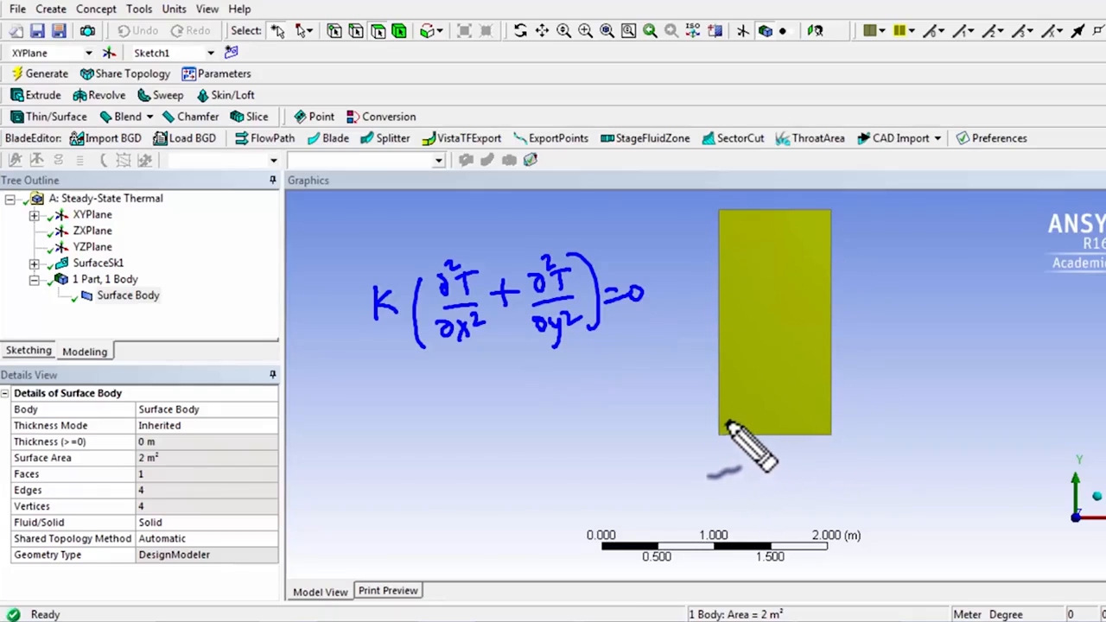
{"action": "left_click_drag", "start_coordinate": [376, 328], "coordinate": [389, 333]}
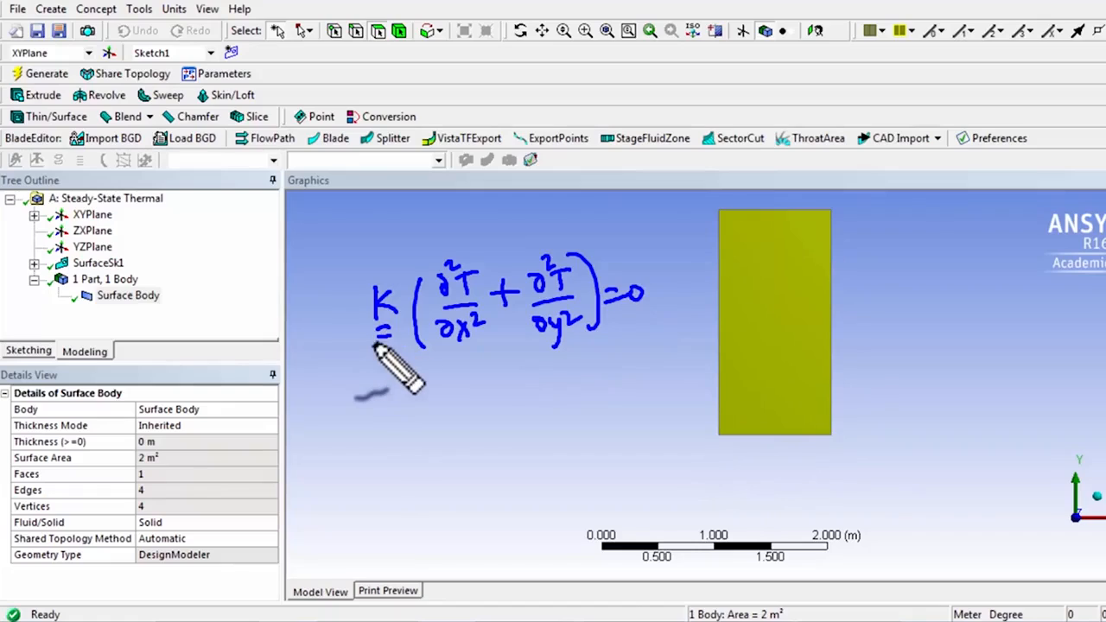